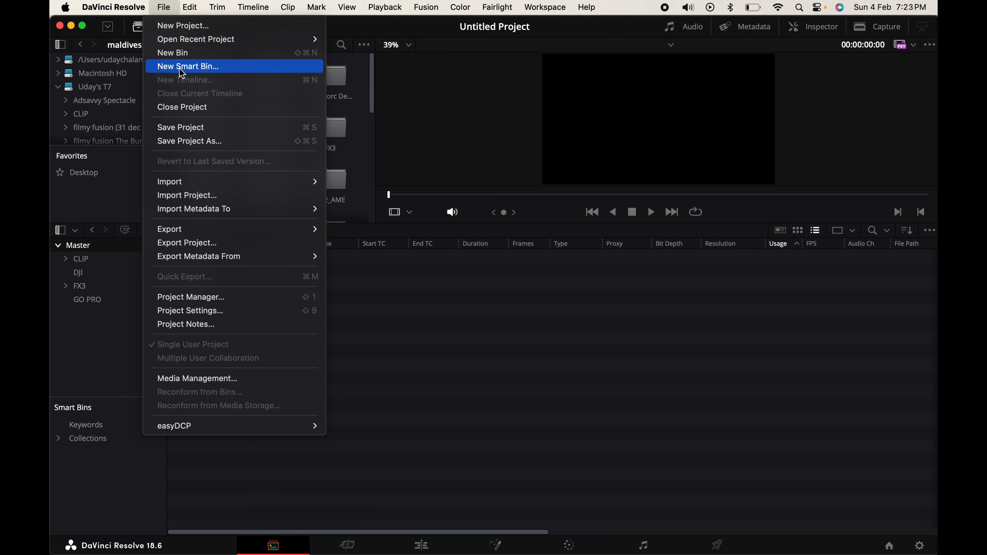
{"action": "left_click", "coordinate": [182, 68]}
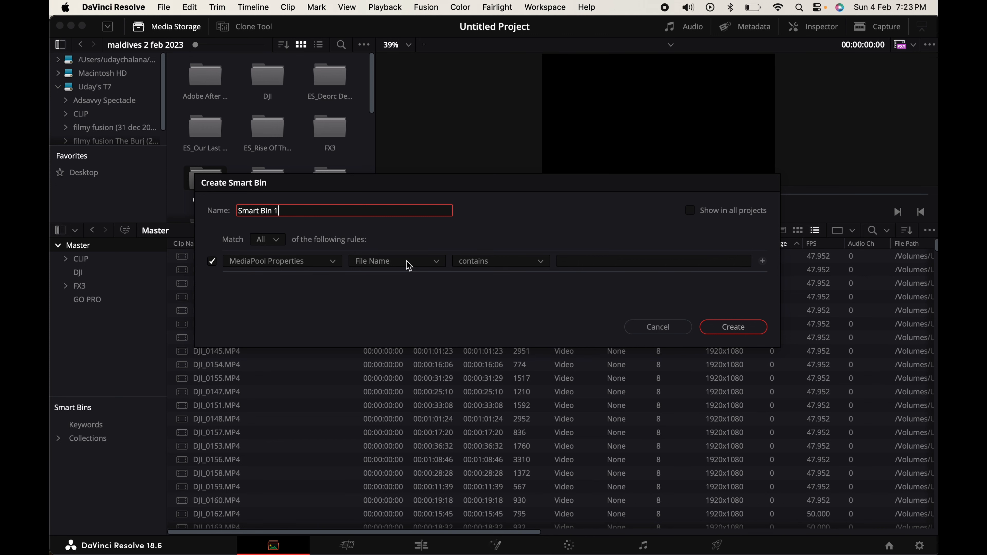
{"action": "left_click", "coordinate": [668, 333]}
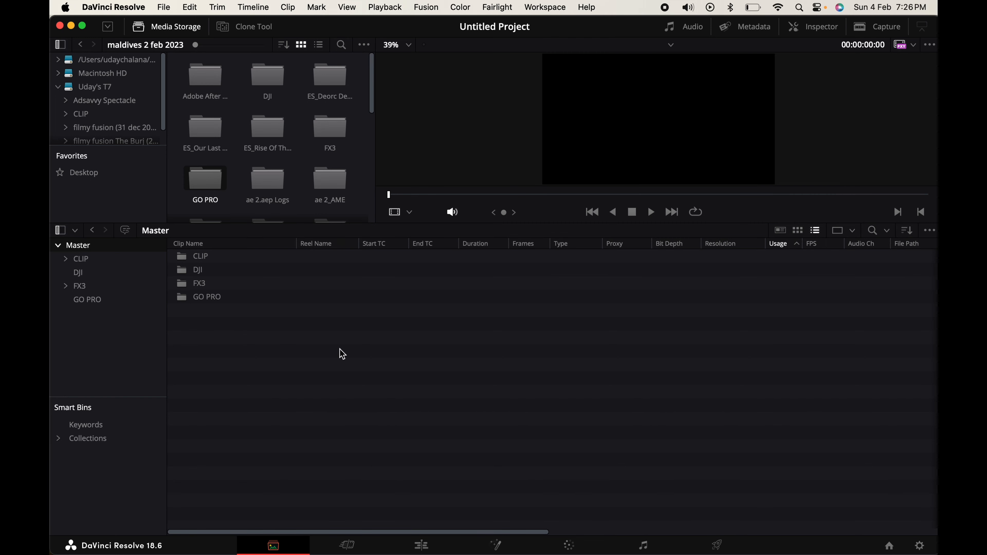
{"action": "left_click", "coordinate": [164, 7]}
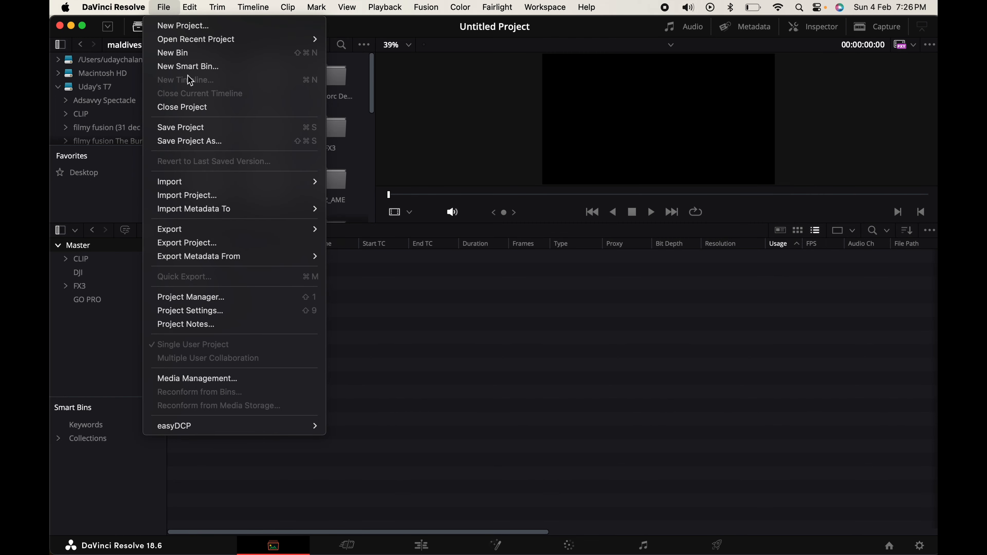
{"action": "left_click", "coordinate": [99, 486]}
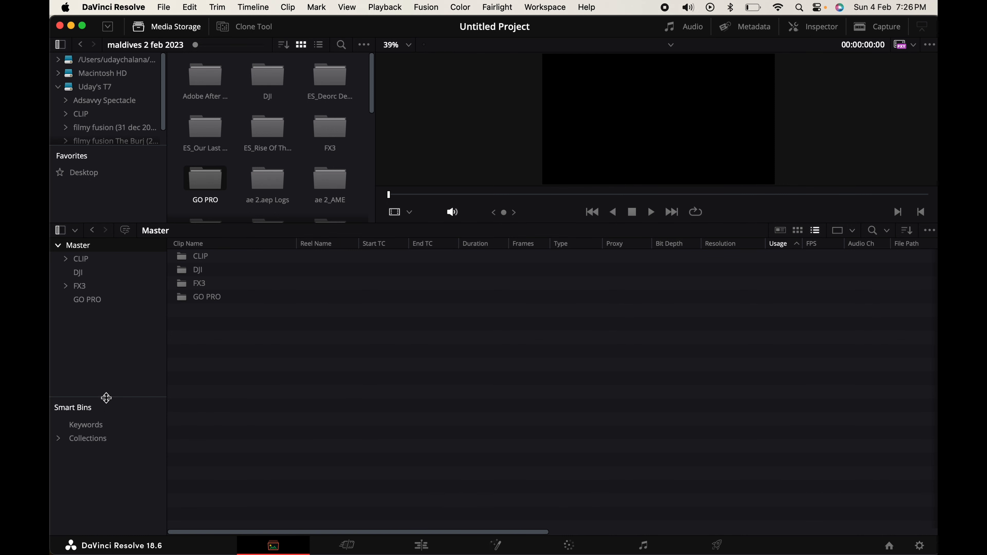
- Enlarge the Smart Bins area and start a new smart bin there named "25 fps"
{"action": "left_click_drag", "start_coordinate": [106, 398], "coordinate": [106, 326]}
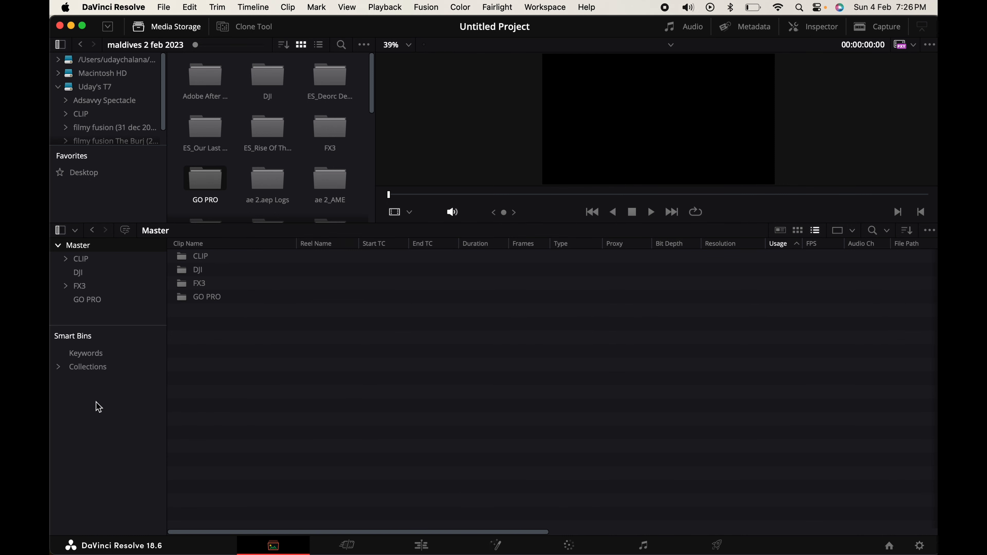
{"action": "right_click", "coordinate": [96, 402]}
{"action": "left_click", "coordinate": [112, 425]}
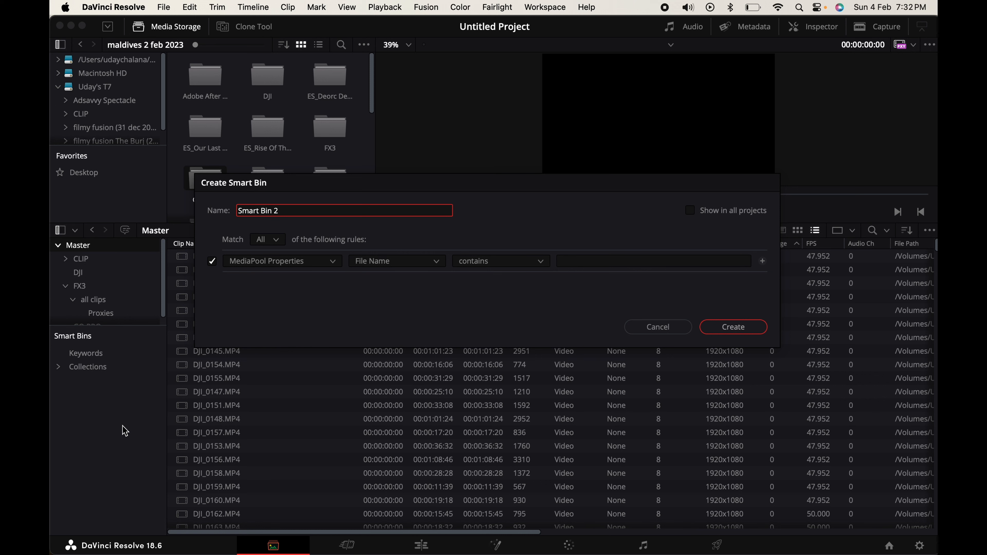
{"action": "key", "text": "super+a"}
{"action": "key", "text": "BackSpace"}
{"action": "type", "text": "25 fps"}
{"action": "key", "text": "Tab"}
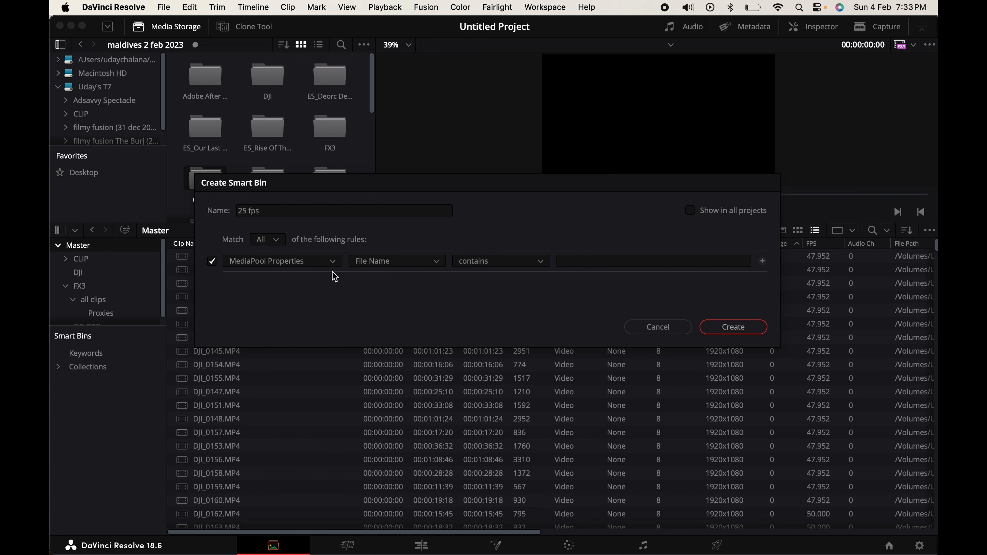
- Set the smart bin's rule to Metadata - Clip Details, Shot Frame Rate is 25, and create the bin
{"action": "left_click", "coordinate": [333, 263]}
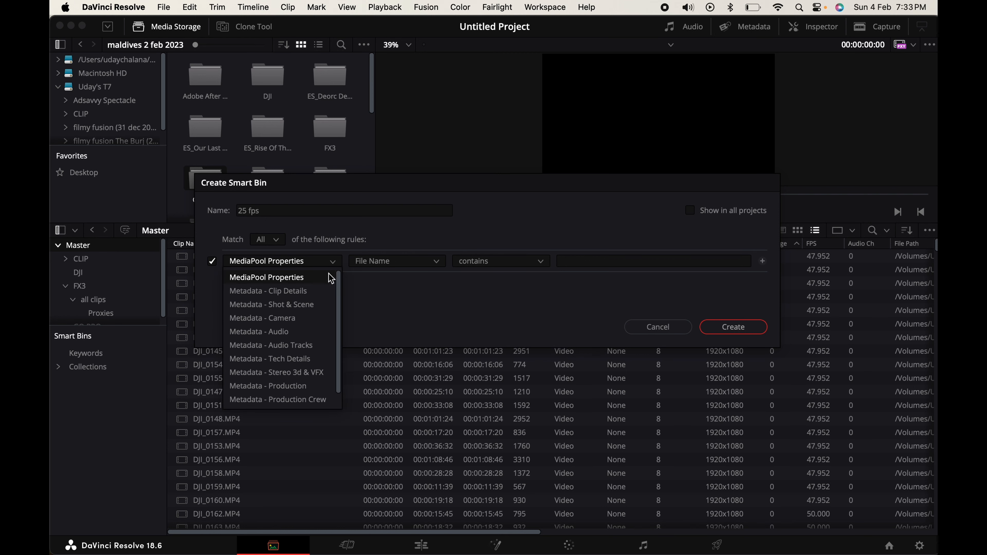
{"action": "left_click", "coordinate": [306, 291]}
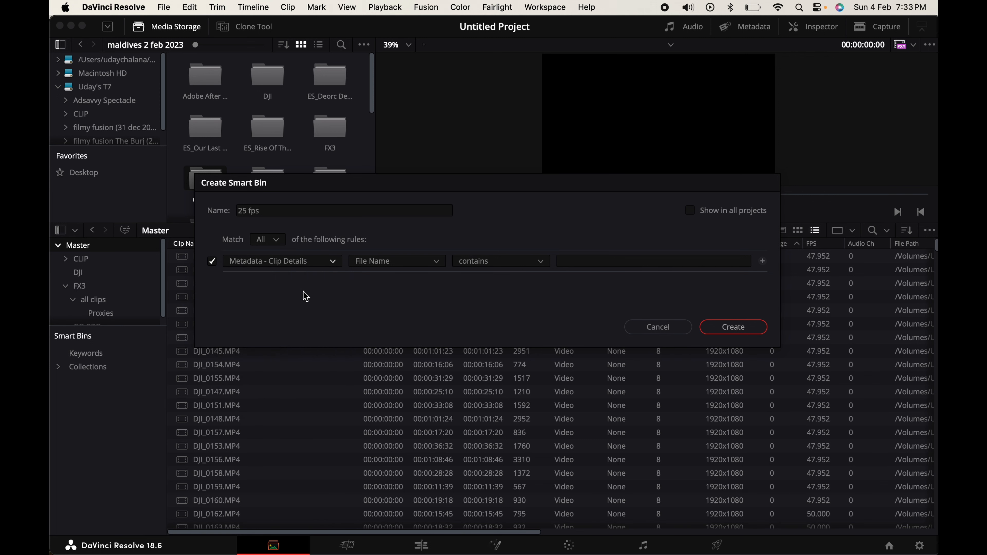
{"action": "left_click", "coordinate": [436, 267]}
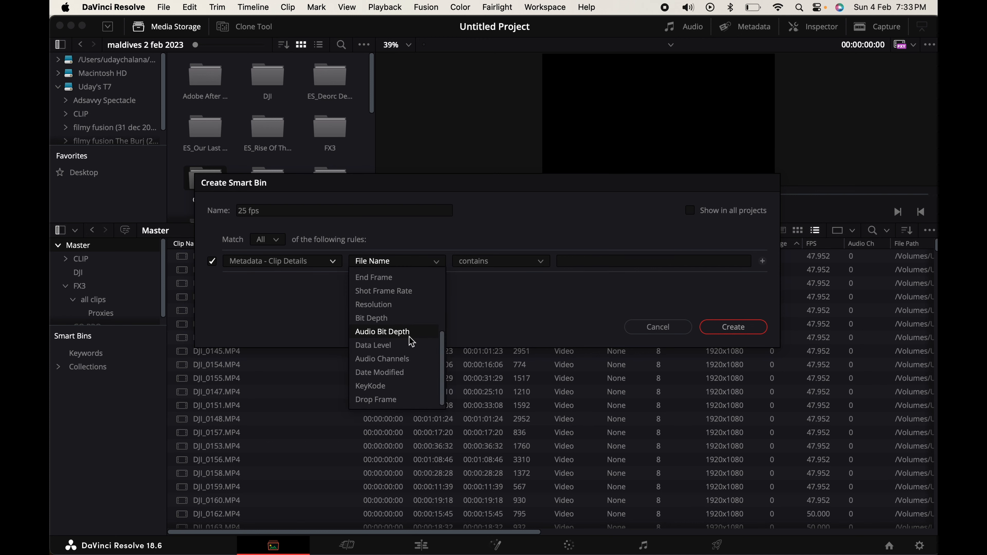
{"action": "left_click", "coordinate": [413, 297]}
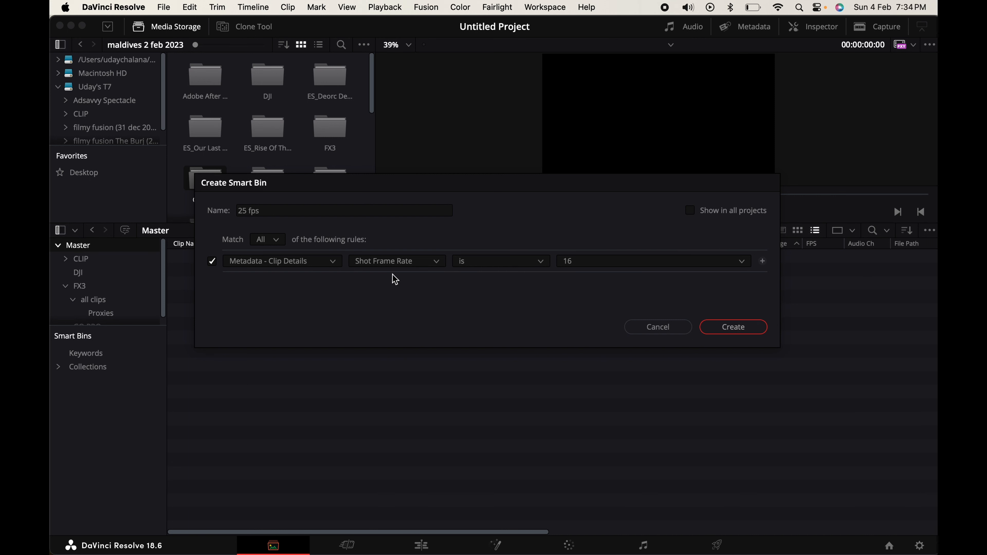
{"action": "left_click", "coordinate": [540, 262]}
{"action": "left_click", "coordinate": [528, 278]}
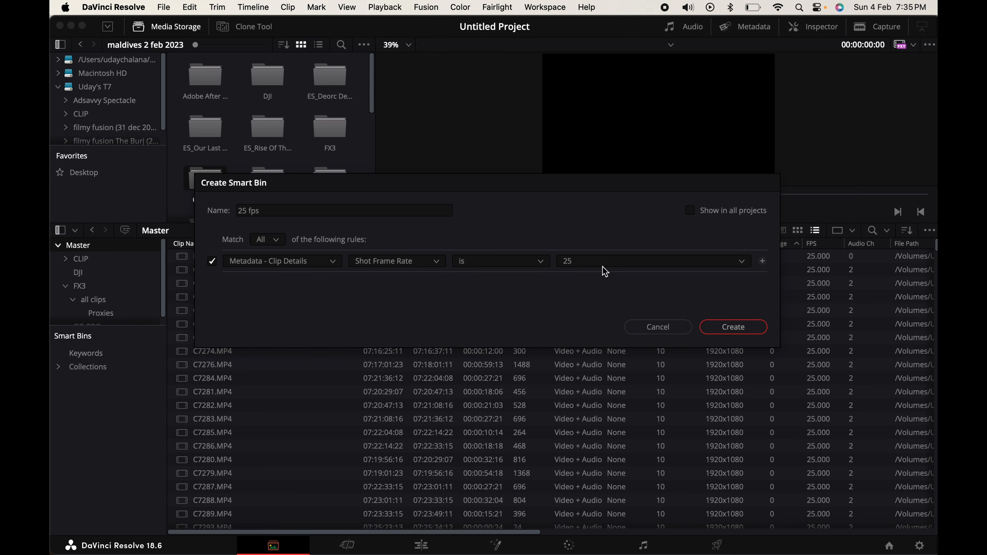
{"action": "left_click", "coordinate": [742, 327]}
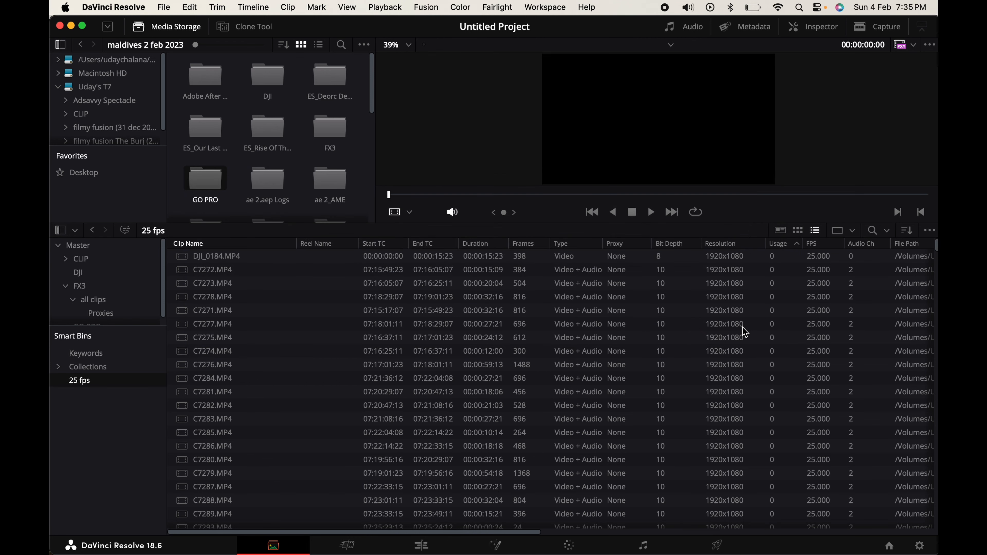
- Check the frame rates of the clips in the 25 fps smart bin and look through the CLIP, DJI, FX3 and GO PRO bins
{"action": "scroll", "coordinate": [716, 351], "scroll_direction": "down", "scroll_amount": 5}
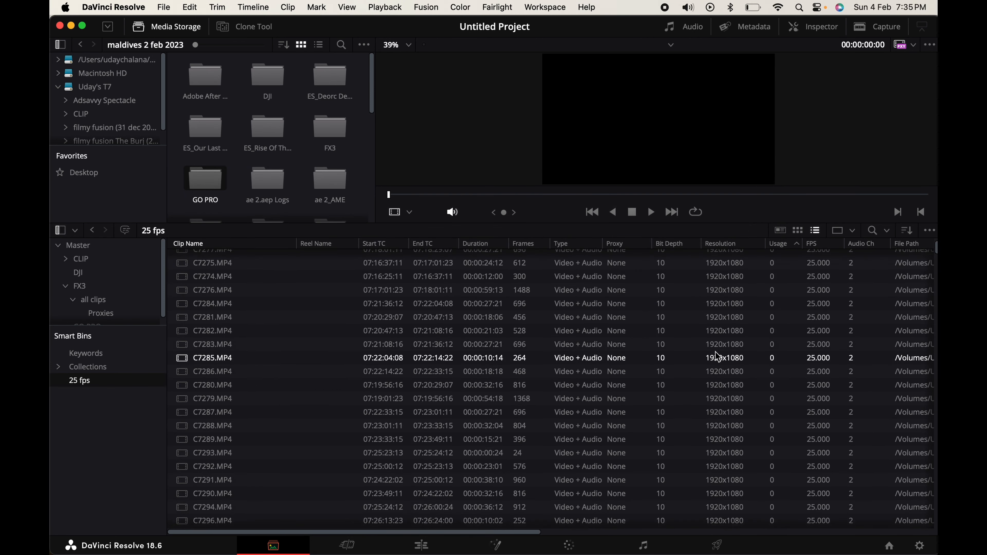
{"action": "scroll", "coordinate": [717, 355], "scroll_direction": "down", "scroll_amount": 1}
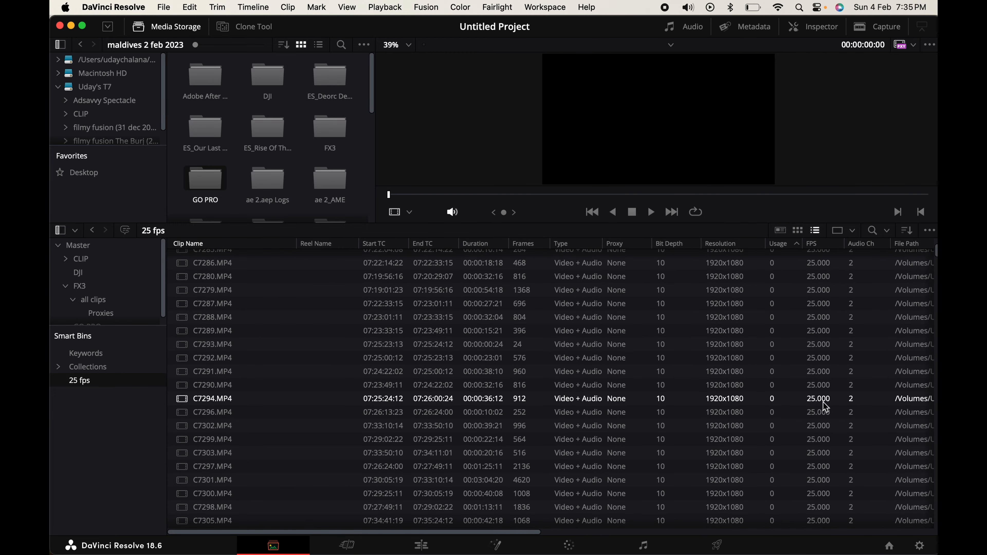
{"action": "scroll", "coordinate": [825, 407], "scroll_direction": "down", "scroll_amount": 6}
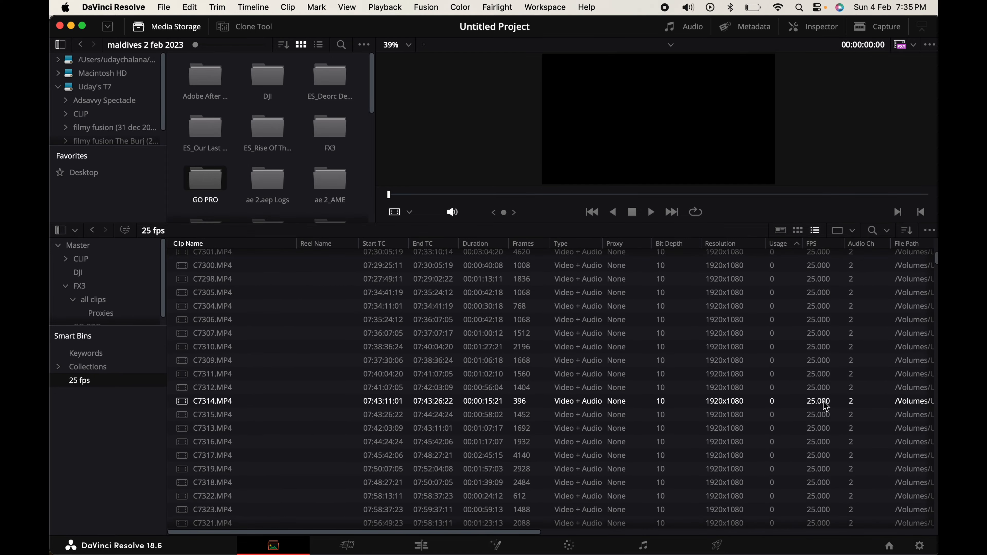
{"action": "scroll", "coordinate": [825, 407], "scroll_direction": "down", "scroll_amount": 15}
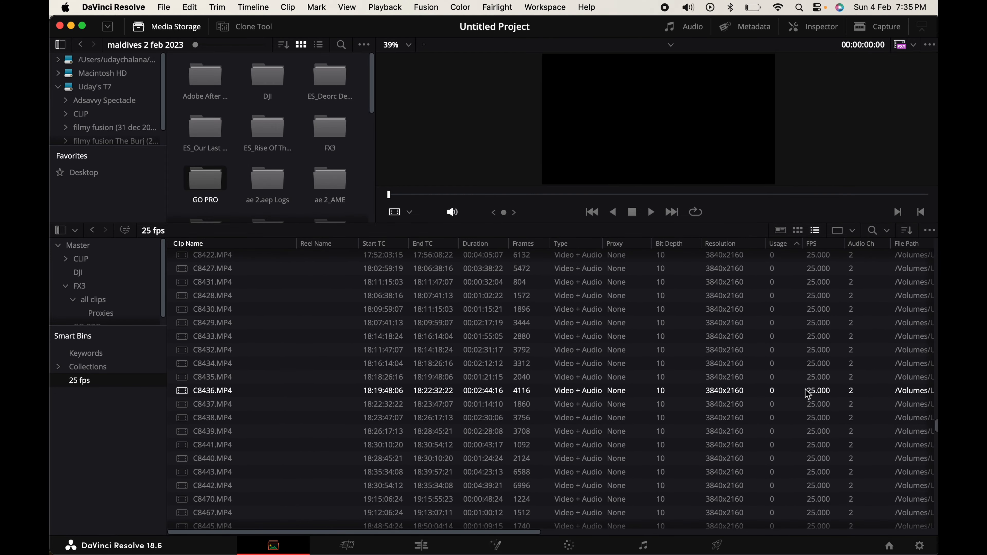
{"action": "scroll", "coordinate": [807, 393], "scroll_direction": "down", "scroll_amount": 6}
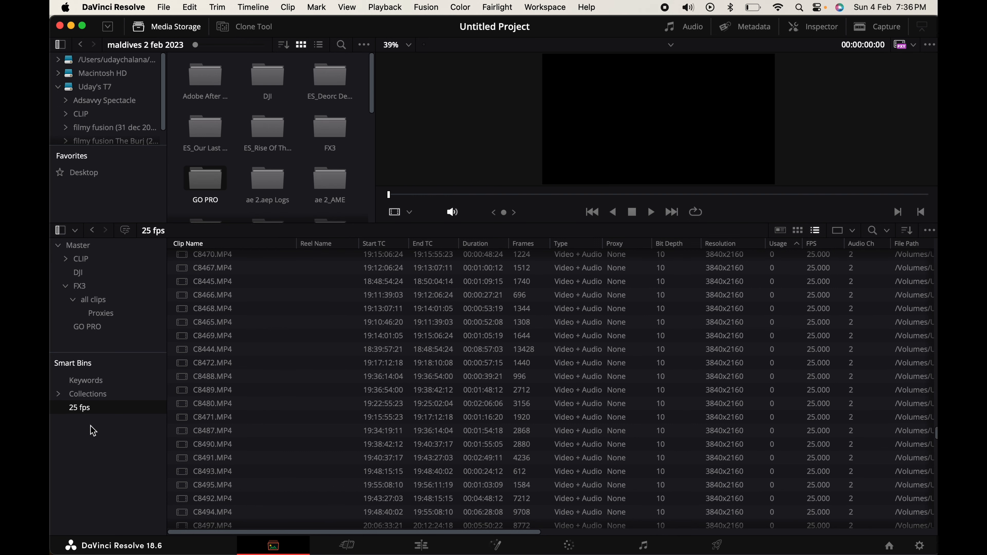
{"action": "left_click", "coordinate": [84, 259]}
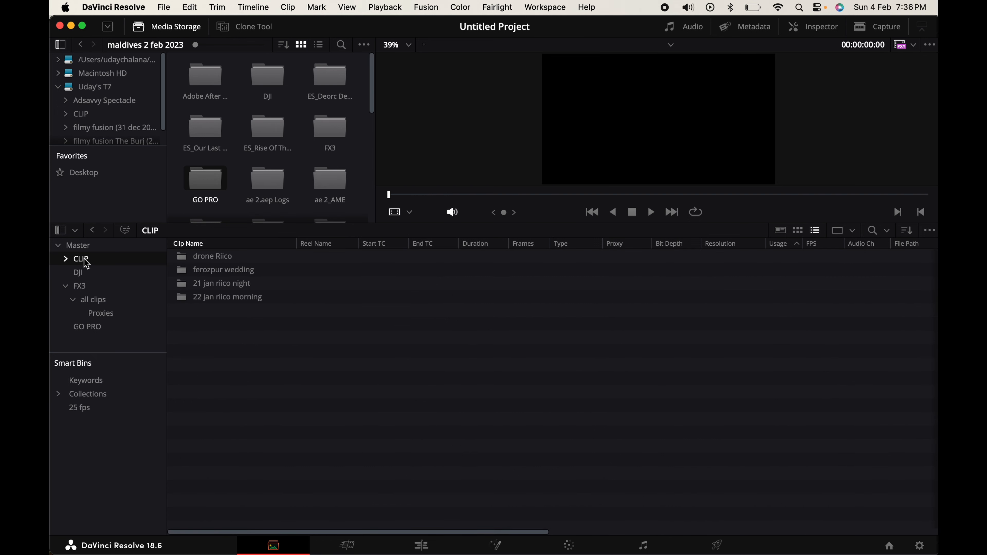
{"action": "left_click", "coordinate": [79, 273]}
{"action": "left_click", "coordinate": [90, 286]}
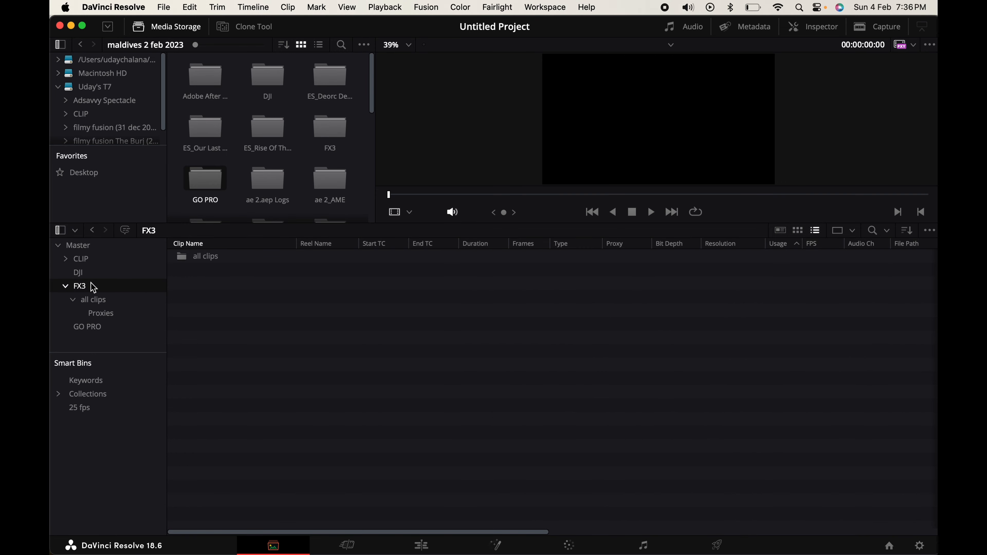
{"action": "left_click", "coordinate": [97, 328]}
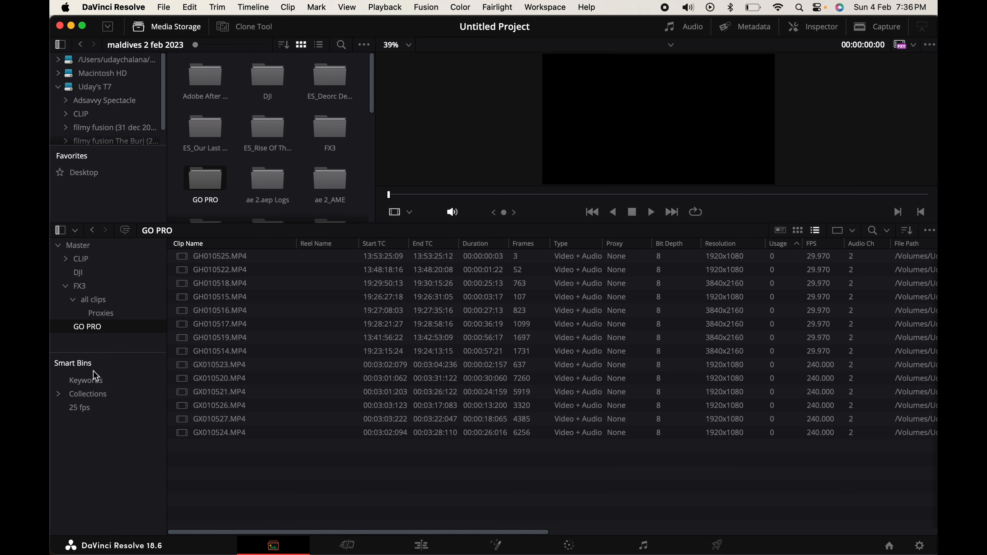
{"action": "left_click", "coordinate": [92, 410]}
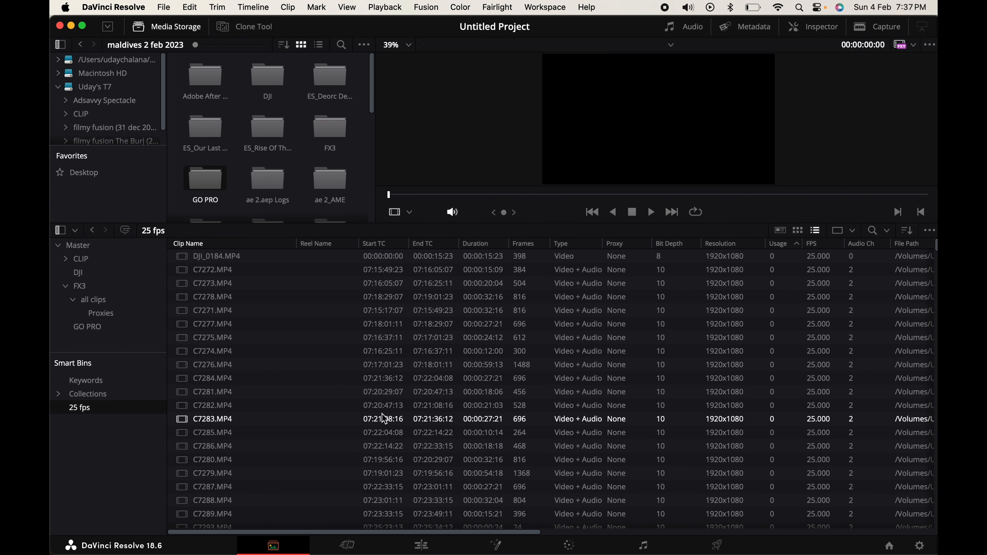
- Start another smart bin named "25 fps and 50 fps"
{"action": "right_click", "coordinate": [93, 469]}
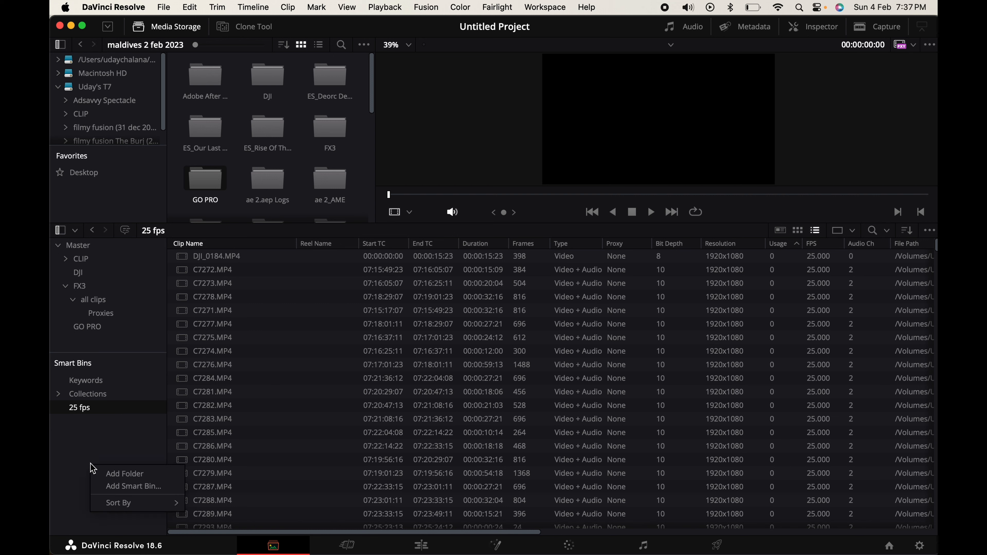
{"action": "left_click", "coordinate": [117, 485]}
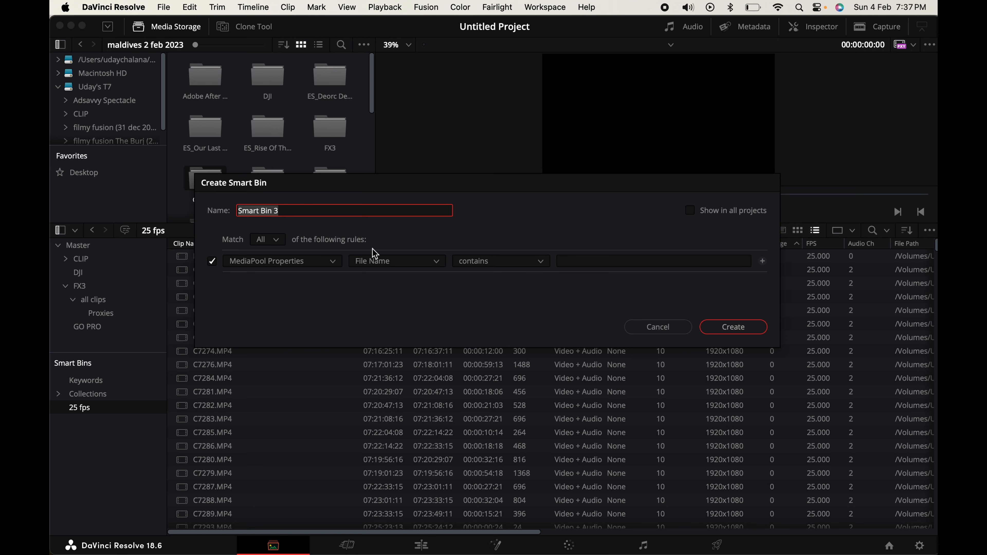
{"action": "key", "text": "BackSpace"}
{"action": "type", "text": "25 fps and 50 fps"}
- Set the new smart bin's first rule to Metadata - Clip Details, Shot Frame Rate is 25
{"action": "left_click", "coordinate": [328, 262]}
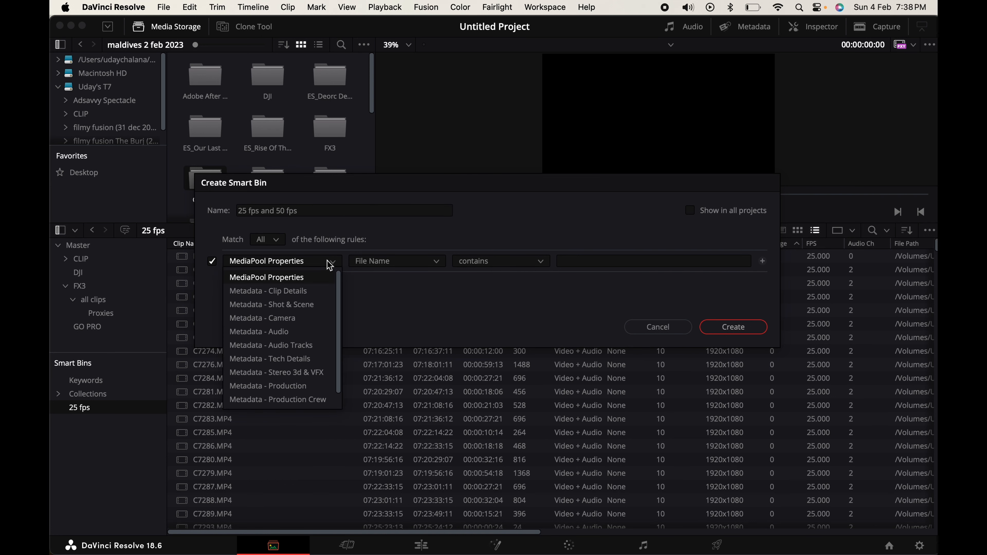
{"action": "left_click", "coordinate": [318, 291]}
{"action": "left_click", "coordinate": [411, 265]}
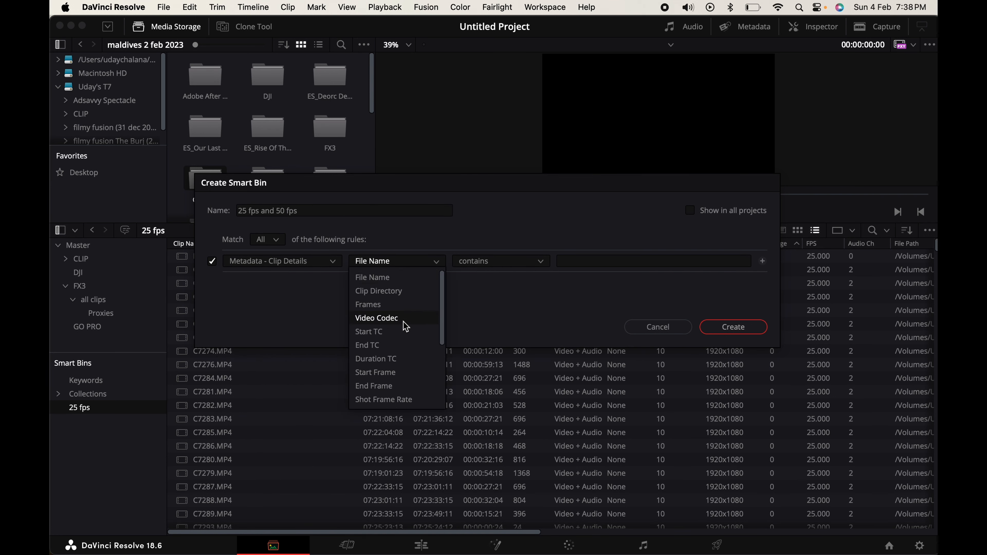
{"action": "left_click", "coordinate": [383, 399]}
{"action": "left_click", "coordinate": [576, 263]}
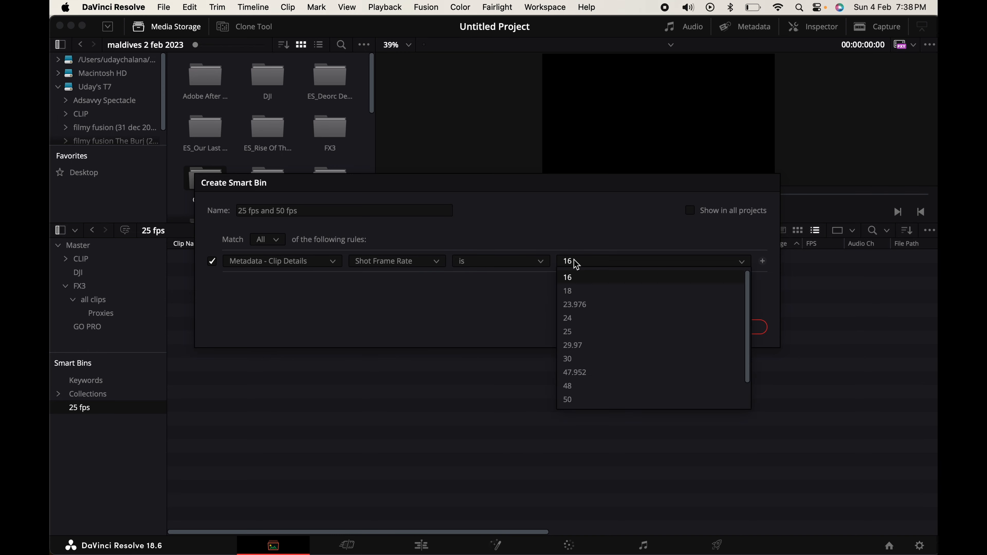
{"action": "left_click", "coordinate": [570, 331]}
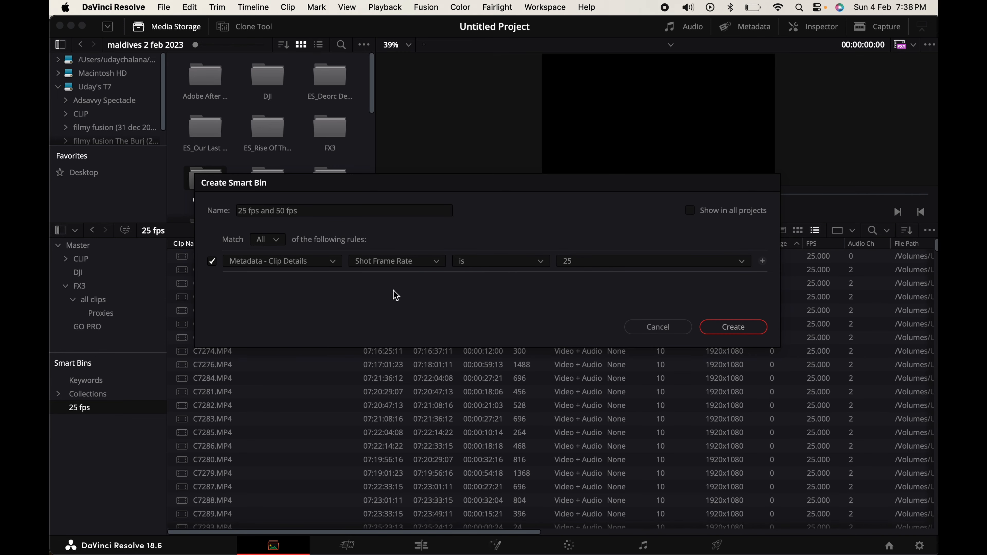
- Add a second rule with Shot Frame Rate 50, match any of the rules, and create the smart bin
{"action": "left_click", "coordinate": [762, 261]}
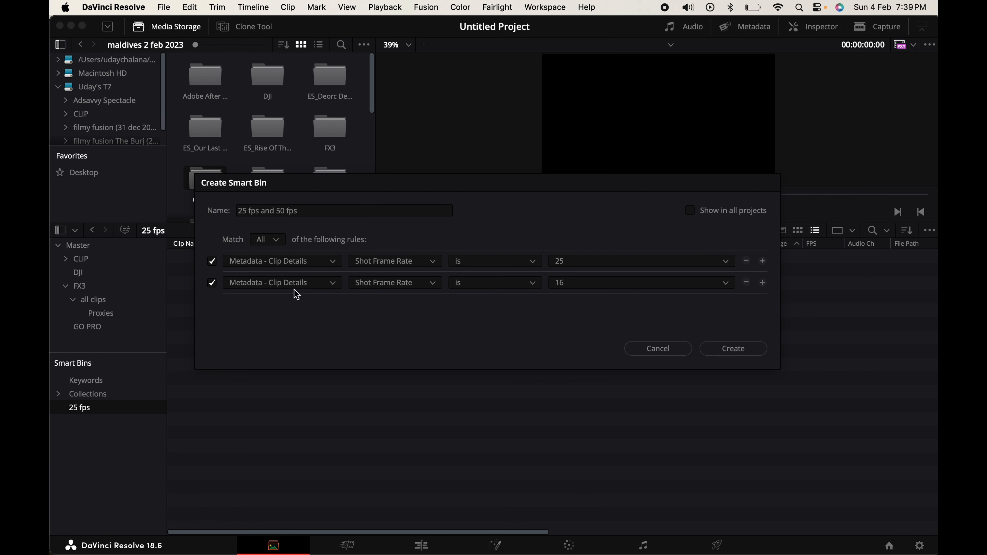
{"action": "left_click", "coordinate": [275, 241]}
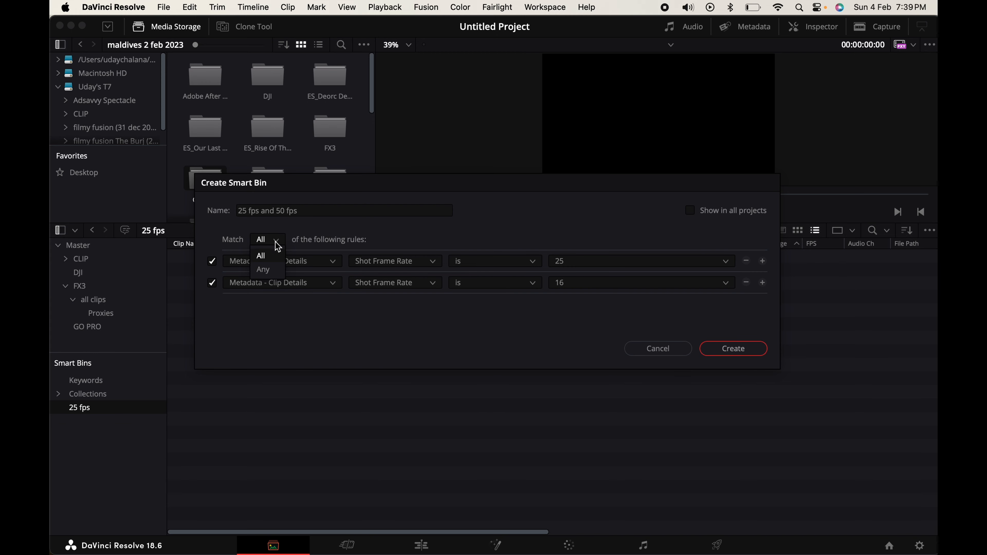
{"action": "left_click", "coordinate": [276, 270]}
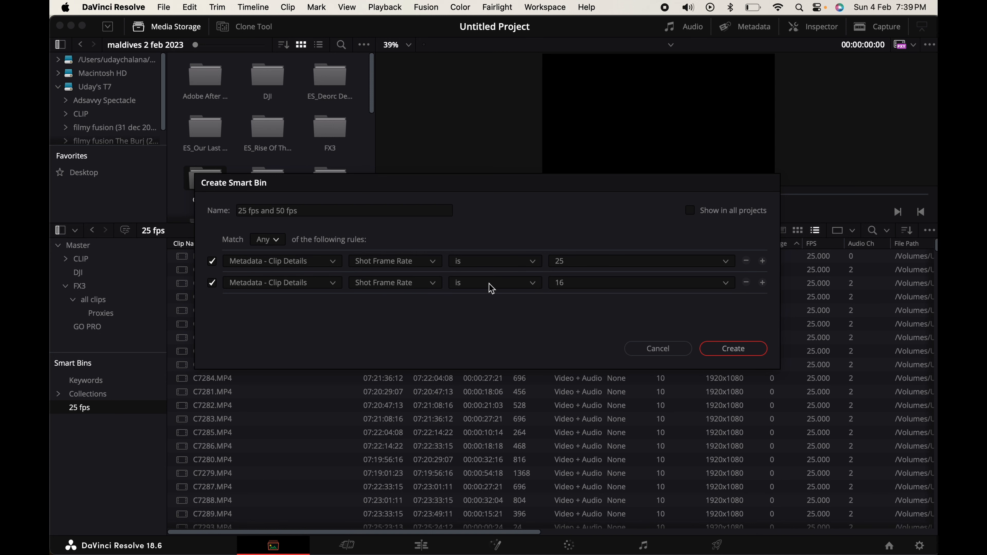
{"action": "left_click", "coordinate": [596, 288]}
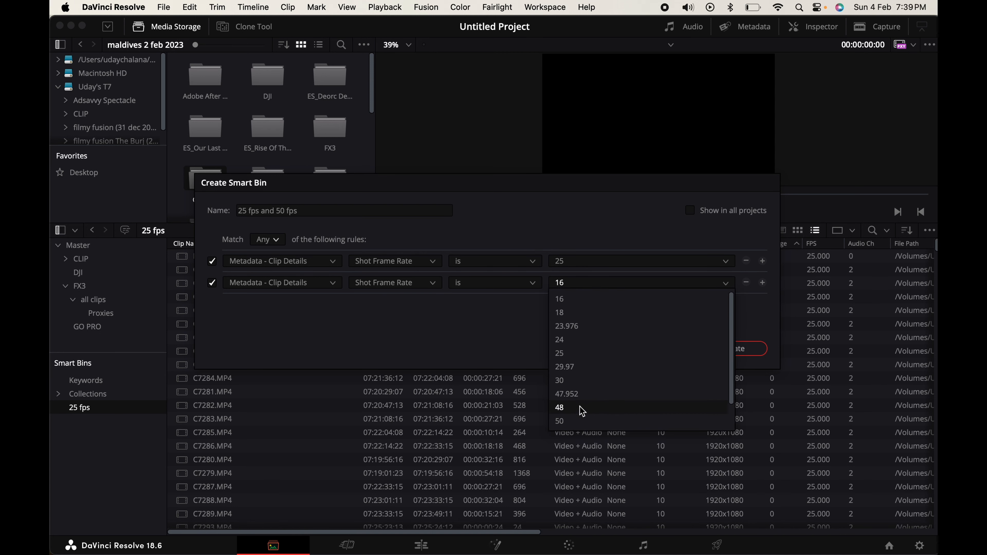
{"action": "left_click", "coordinate": [581, 419]}
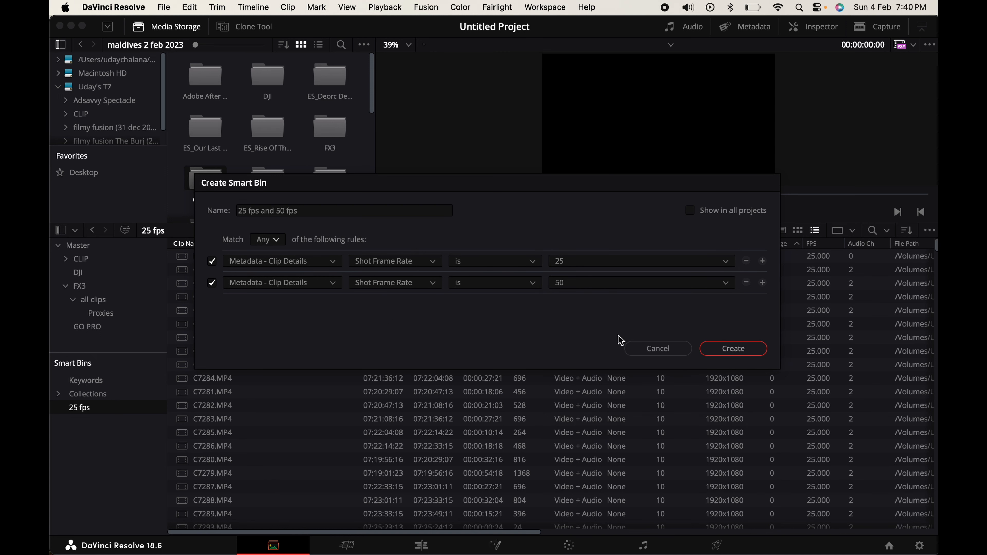
{"action": "left_click", "coordinate": [719, 352]}
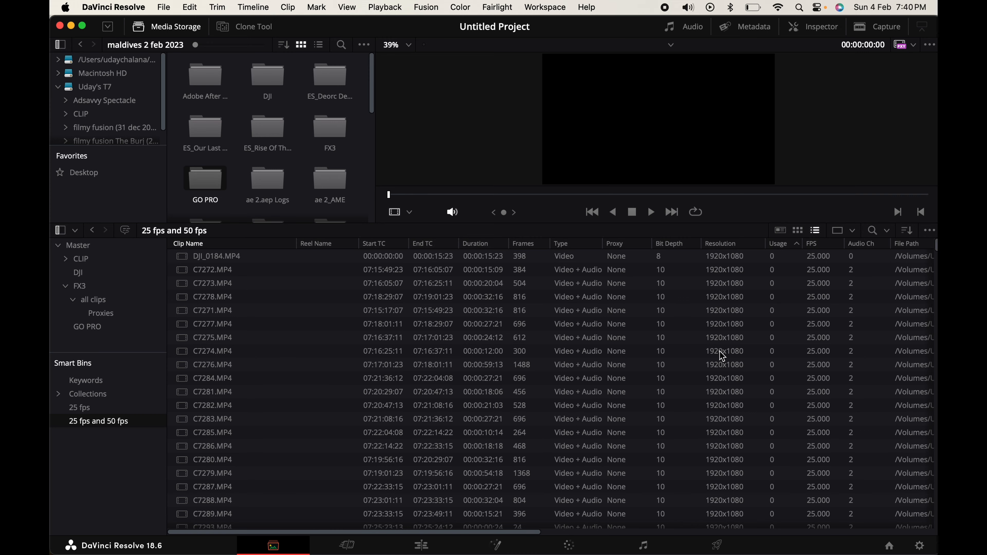
{"action": "left_click_drag", "start_coordinate": [936, 246], "coordinate": [936, 415]}
{"action": "scroll", "coordinate": [838, 461], "scroll_direction": "down", "scroll_amount": 15}
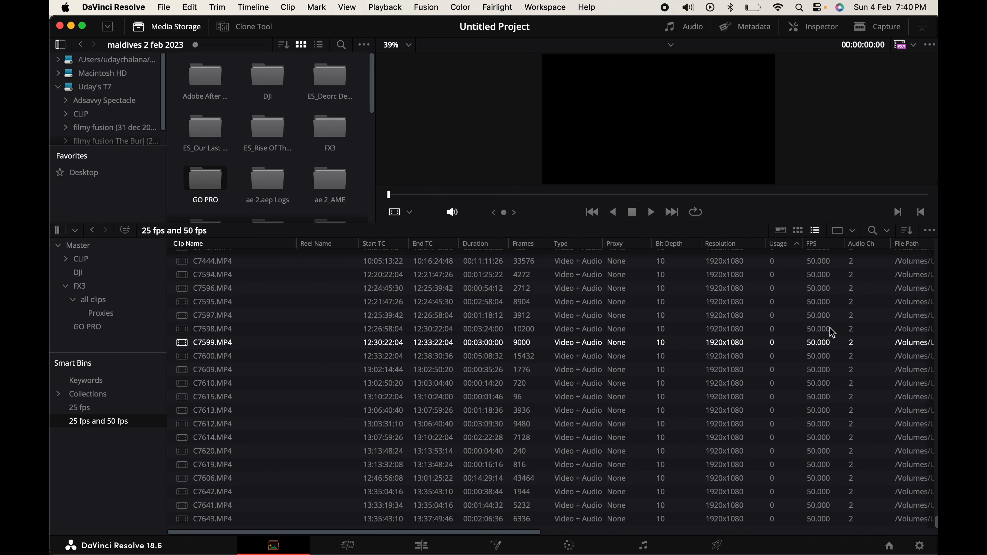
- Scan the 25 fps and 50 fps bin's clips, and on the Edit page show the media pool with an enlarged Smart Bins list
{"action": "left_click_drag", "start_coordinate": [936, 521], "coordinate": [925, 420]}
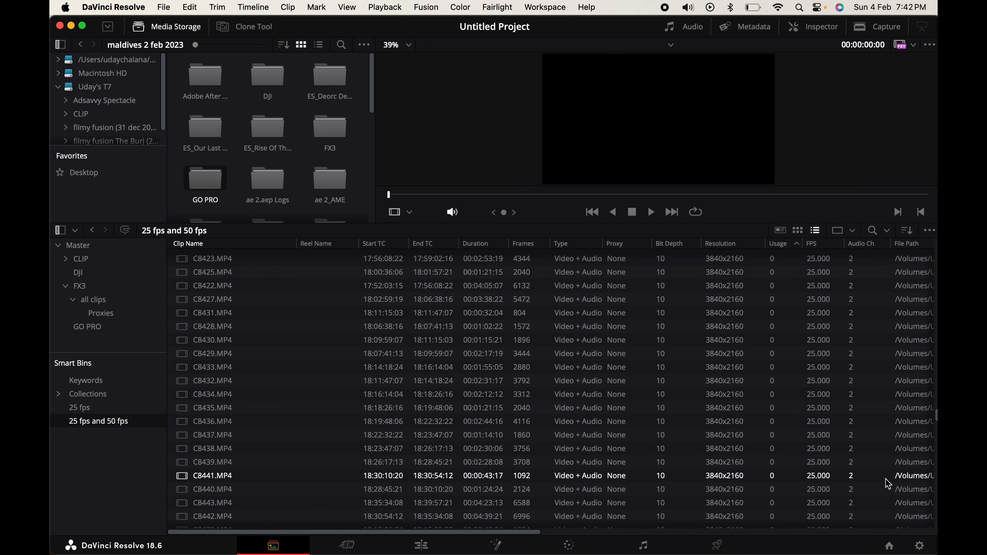
{"action": "left_click", "coordinate": [348, 545]}
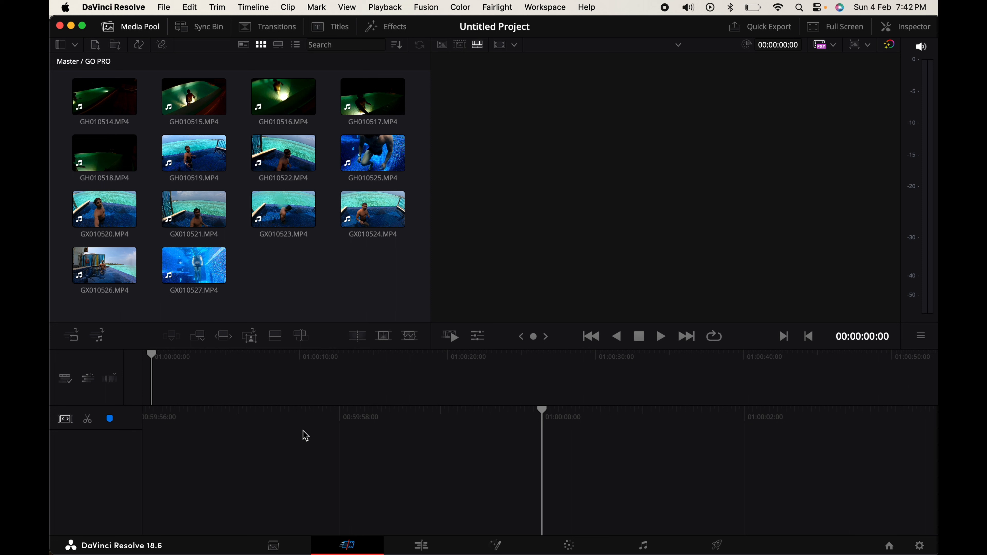
{"action": "left_click", "coordinate": [419, 545]}
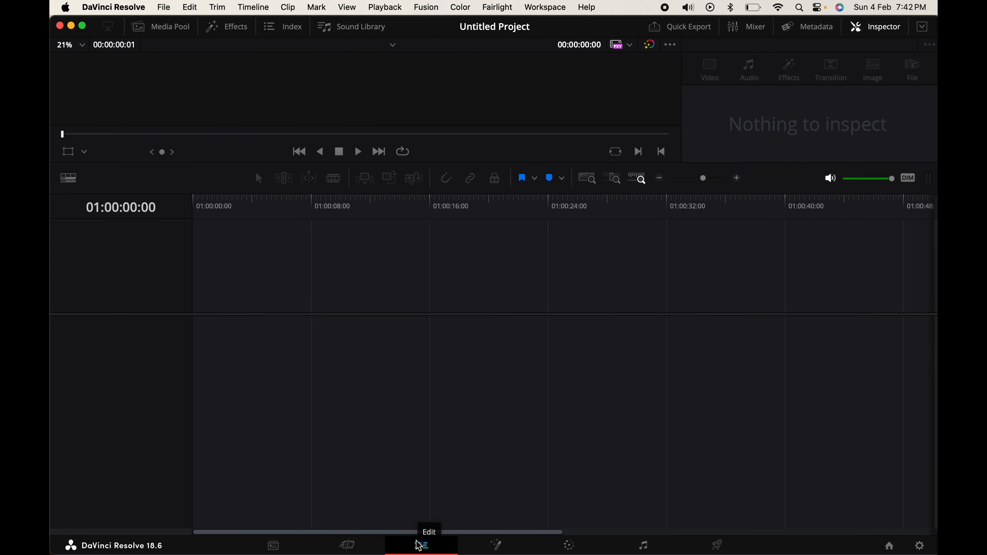
{"action": "left_click", "coordinate": [188, 31]}
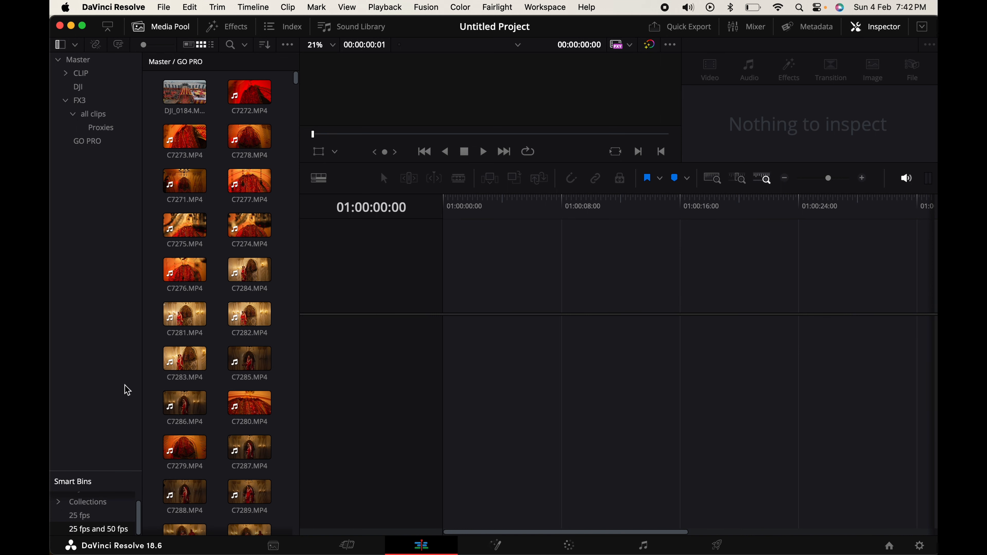
{"action": "left_click_drag", "start_coordinate": [123, 470], "coordinate": [129, 278]}
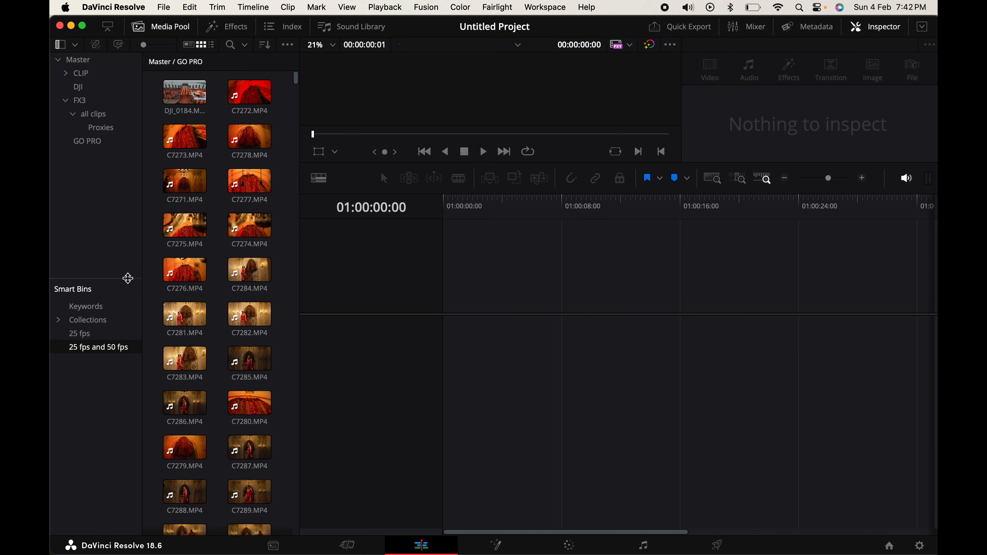
- View the smart bins on the Fusion page, and on the Color page show the media pool with its Smart Bins list enlarged
{"action": "left_click", "coordinate": [496, 546]}
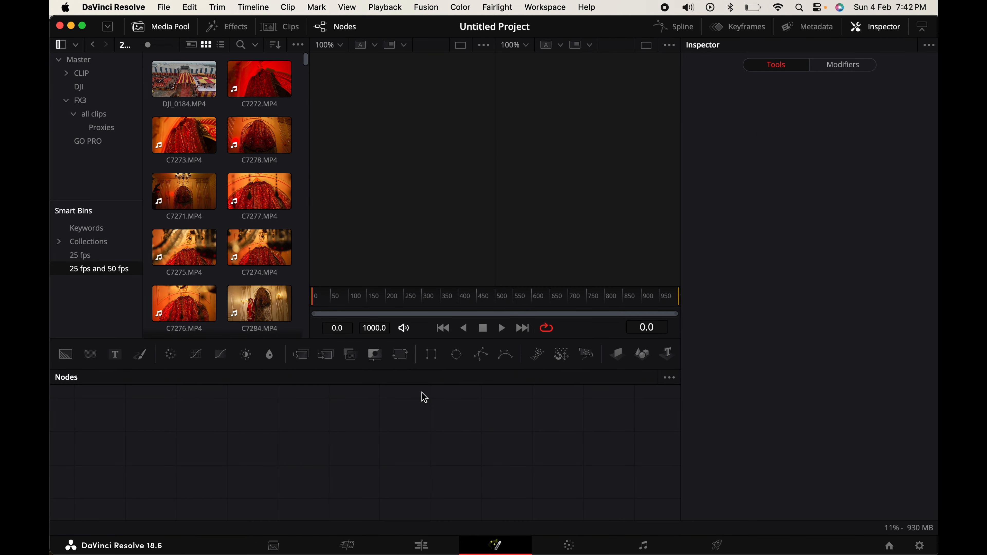
{"action": "left_click", "coordinate": [569, 545]}
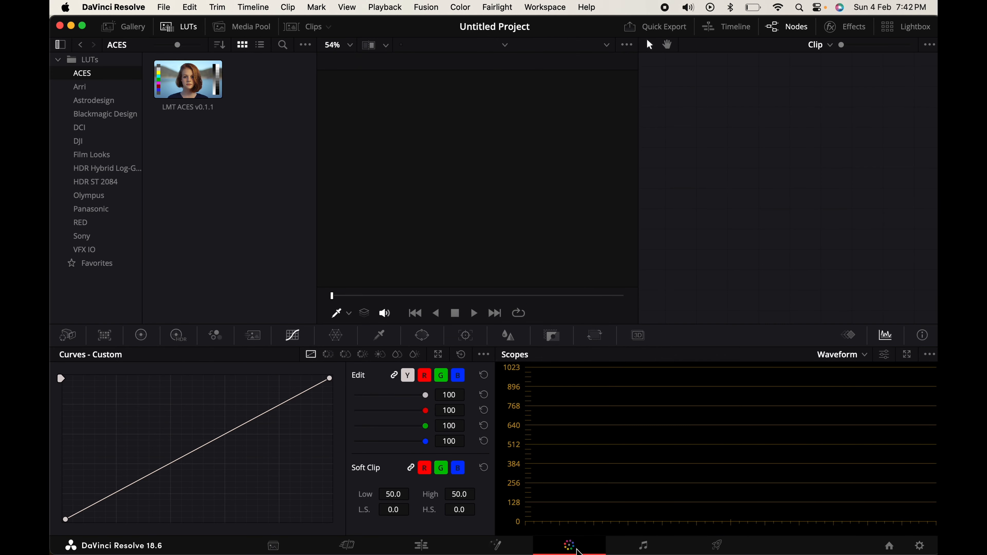
{"action": "left_click", "coordinate": [232, 32]}
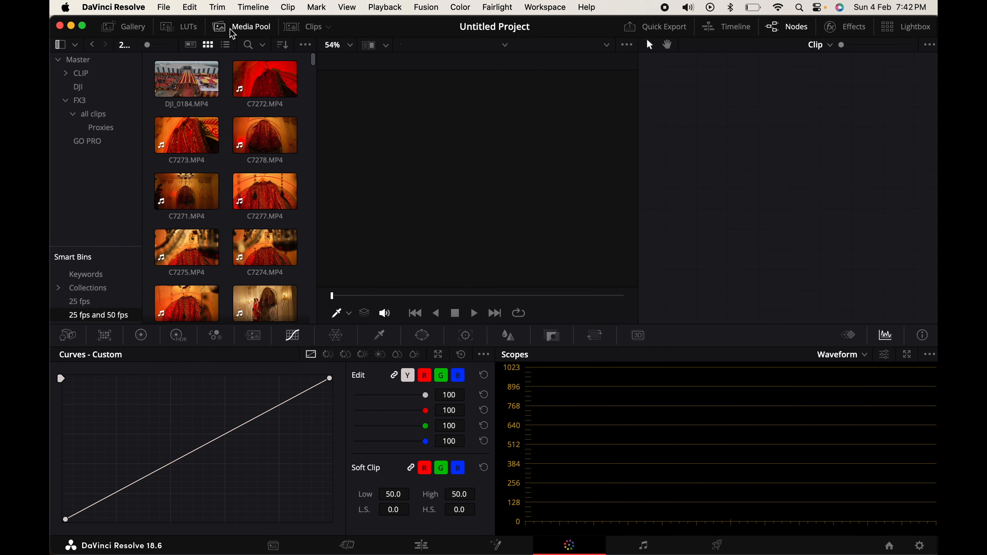
{"action": "left_click_drag", "start_coordinate": [112, 245], "coordinate": [103, 164]}
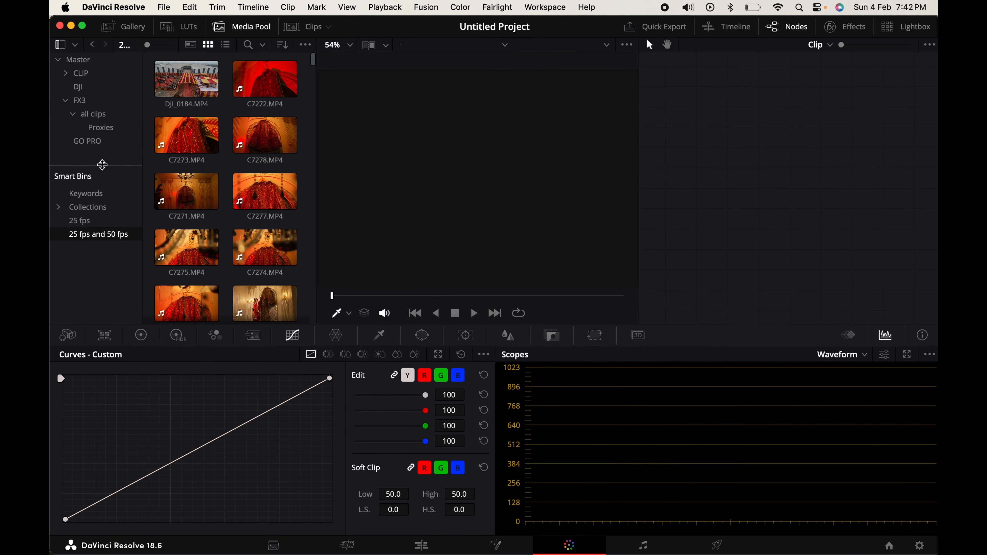
- On the Fairlight page, show the media pool and enlarge its Smart Bins list
{"action": "left_click", "coordinate": [642, 546]}
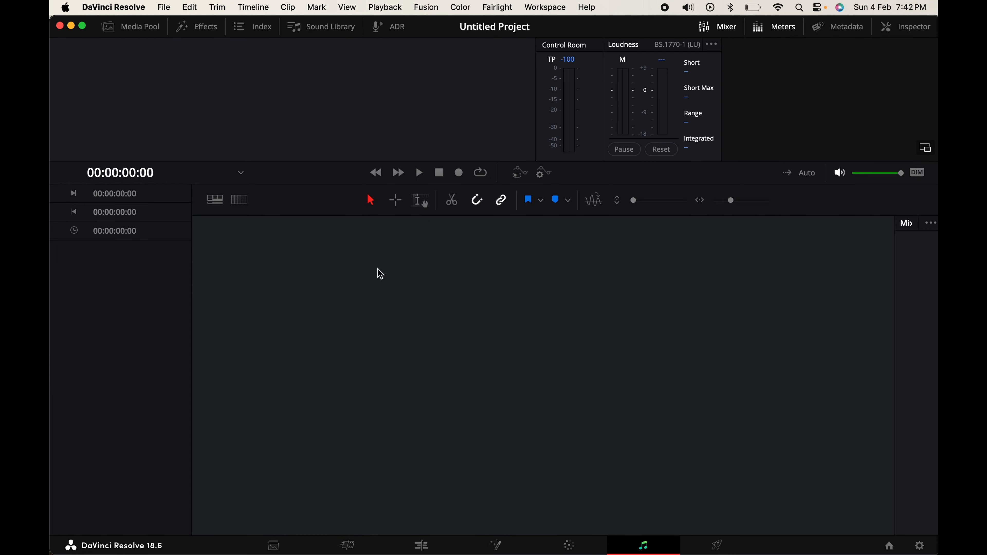
{"action": "left_click", "coordinate": [133, 31]}
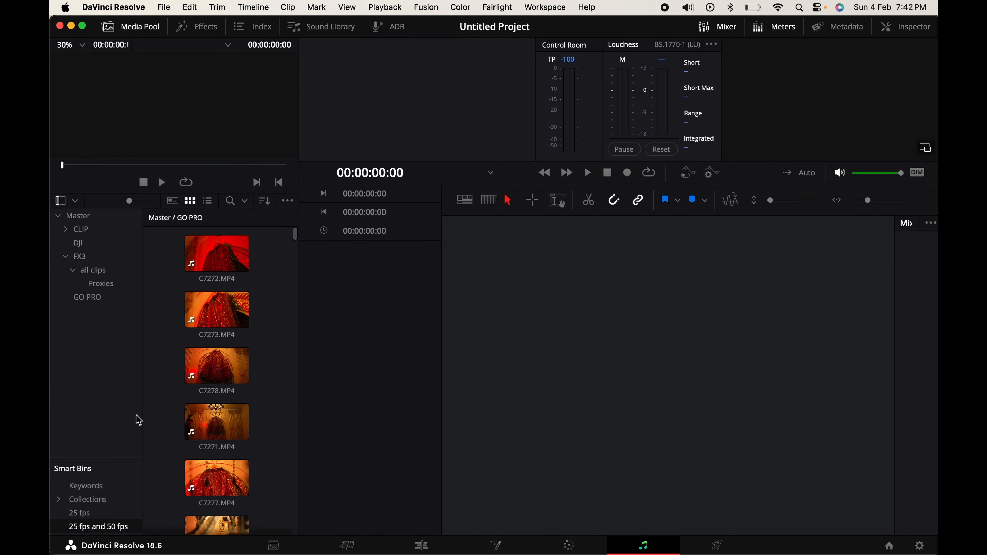
{"action": "left_click_drag", "start_coordinate": [130, 458], "coordinate": [132, 367]}
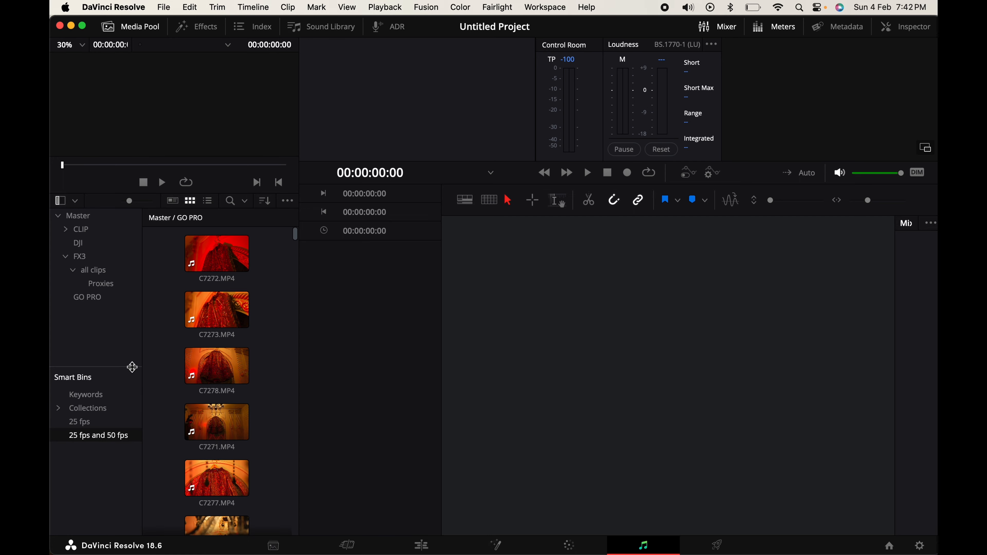
- Return to the Media page and start another smart bin named "not 25 fps"
{"action": "key", "text": "shift+2"}
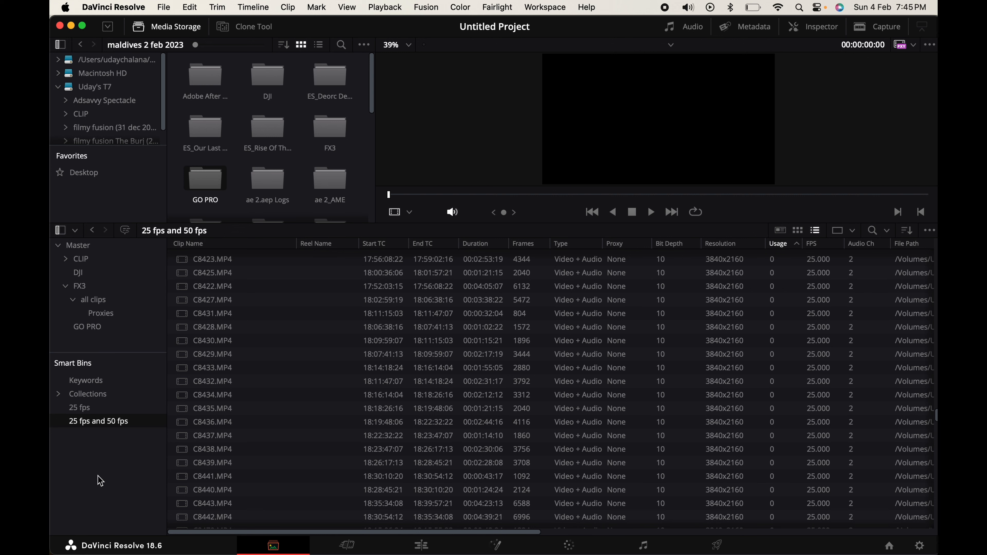
{"action": "right_click", "coordinate": [100, 481]}
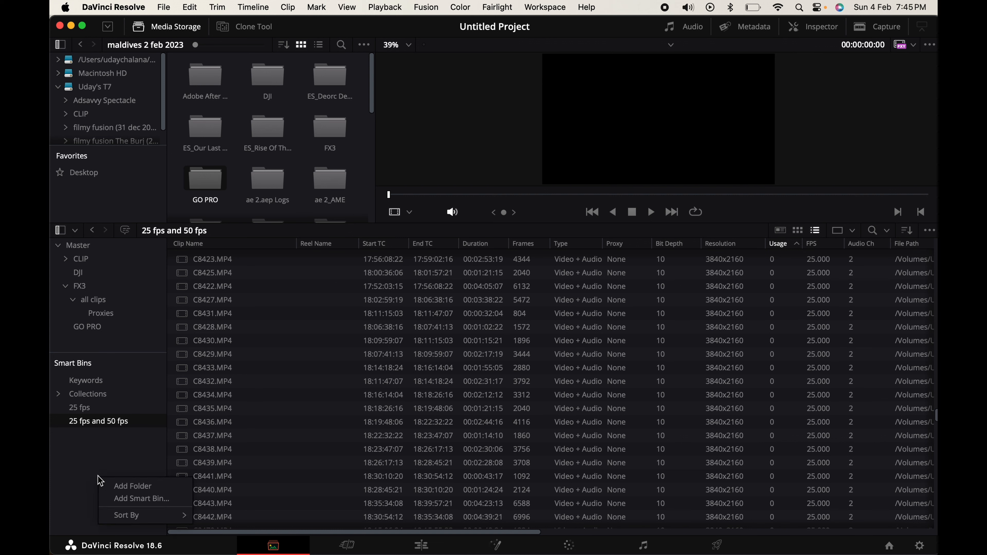
{"action": "left_click", "coordinate": [127, 503]}
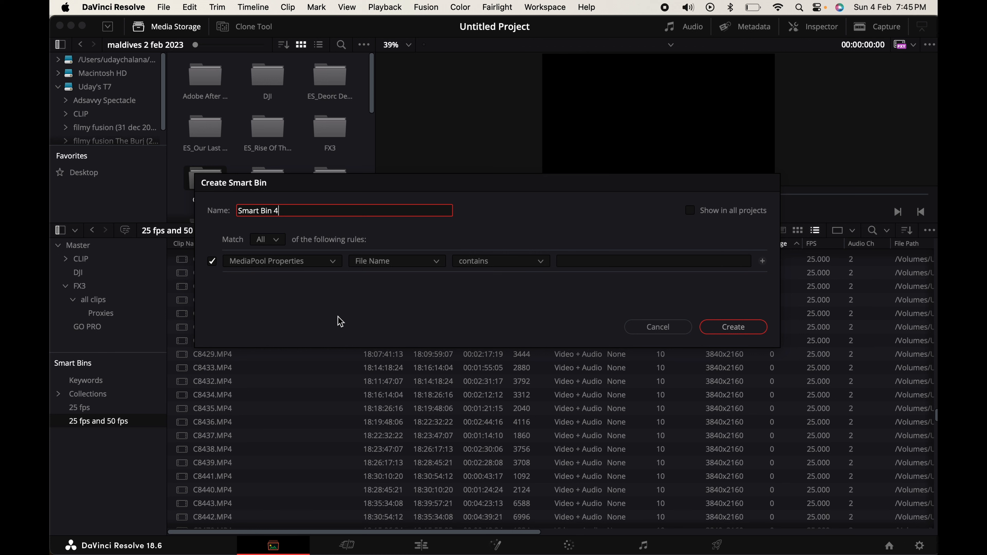
{"action": "key", "text": "BackSpace"}
{"action": "type", "text": "not 25 fps"}
- Set the smart bin's rule to Metadata - Clip Details, Shot Frame Rate is not 25, and create the bin
{"action": "left_click", "coordinate": [318, 262]}
{"action": "left_click", "coordinate": [318, 286]}
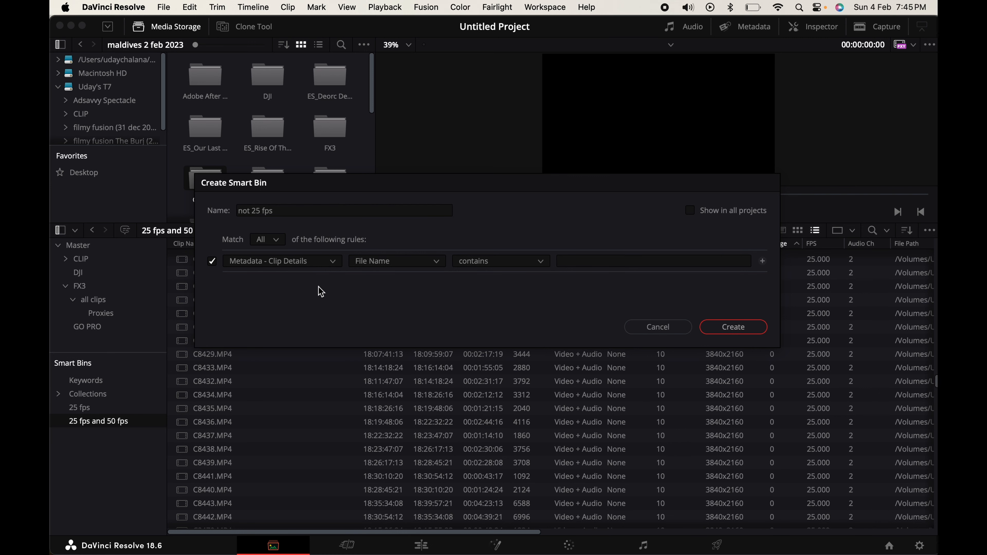
{"action": "left_click", "coordinate": [366, 268]}
{"action": "left_click", "coordinate": [397, 372]}
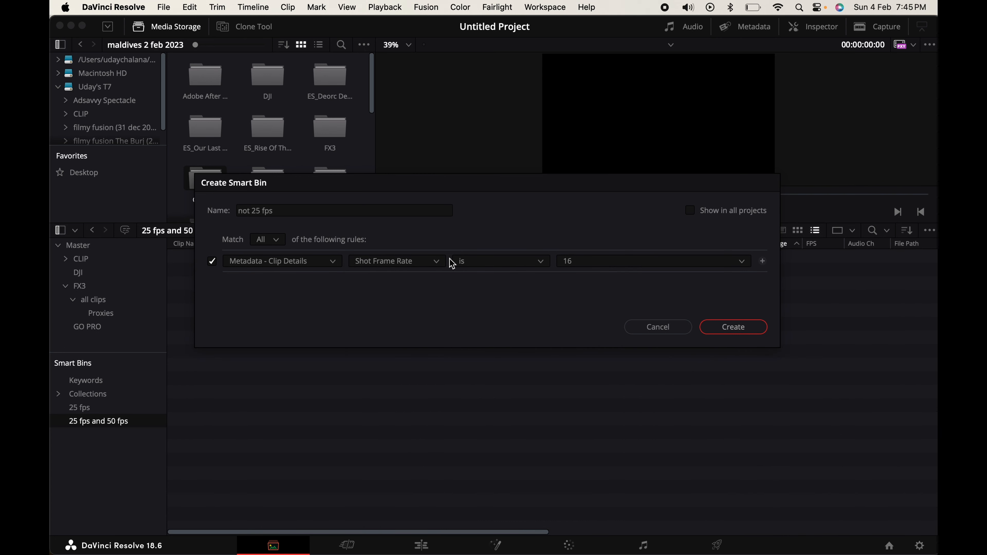
{"action": "left_click", "coordinate": [474, 264]}
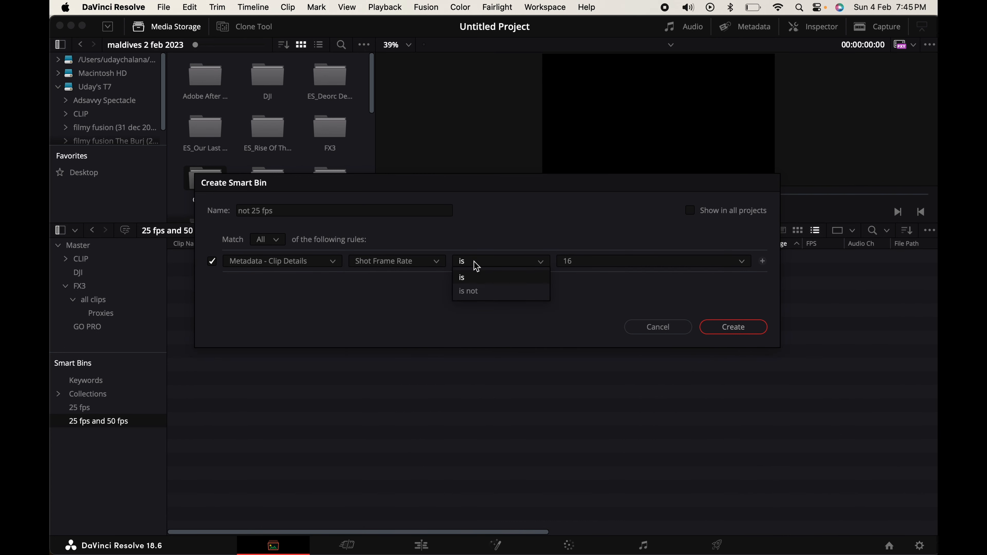
{"action": "left_click", "coordinate": [481, 297]}
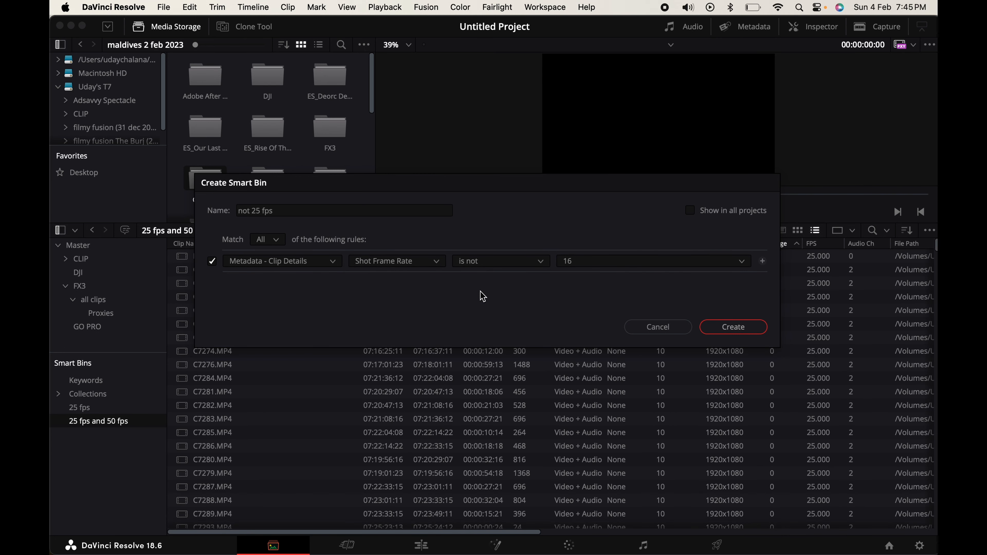
{"action": "left_click", "coordinate": [734, 261]}
{"action": "left_click", "coordinate": [688, 331]}
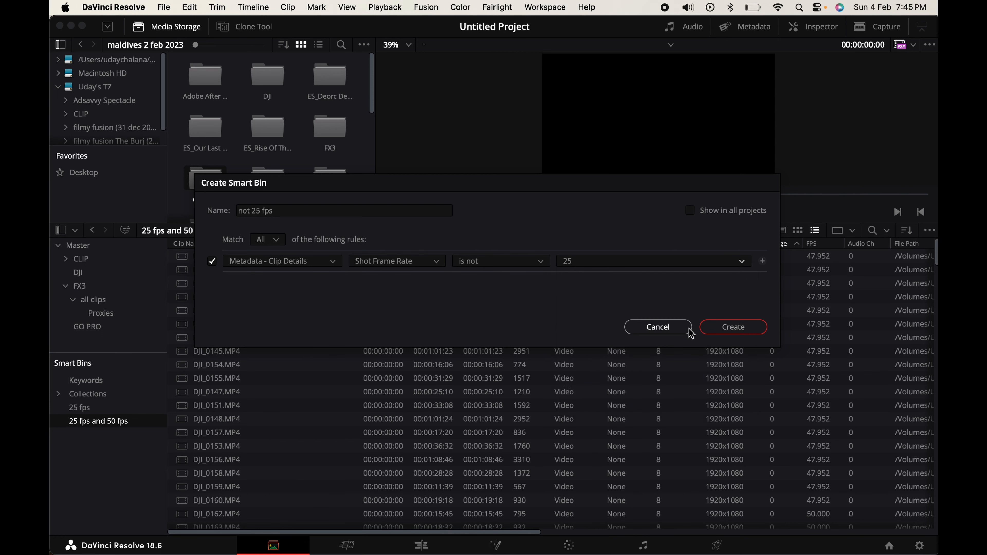
{"action": "left_click", "coordinate": [727, 327]}
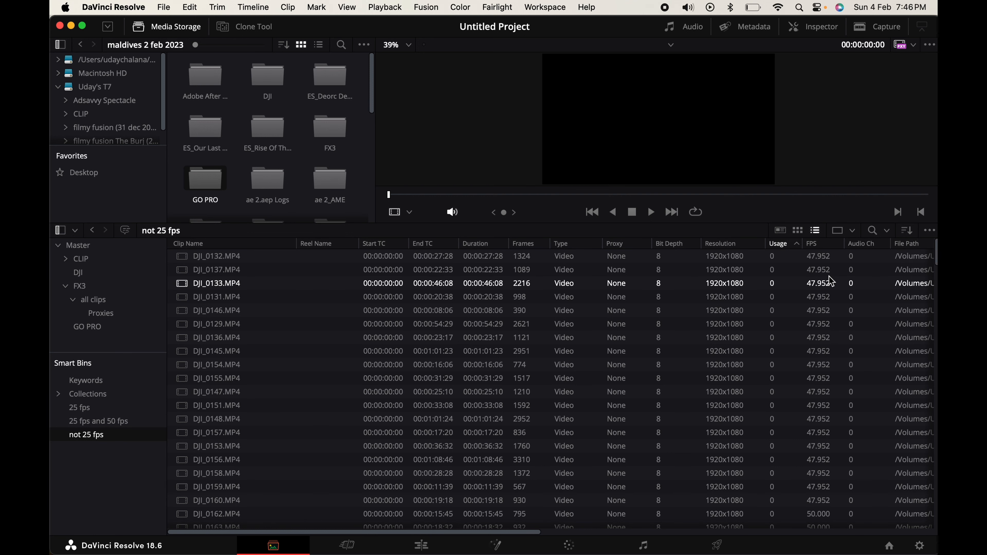
- Check the FPS values of all clips in the not 25 fps smart bin, and return to the start of the list
{"action": "scroll", "coordinate": [936, 265], "scroll_direction": "down", "scroll_amount": 3}
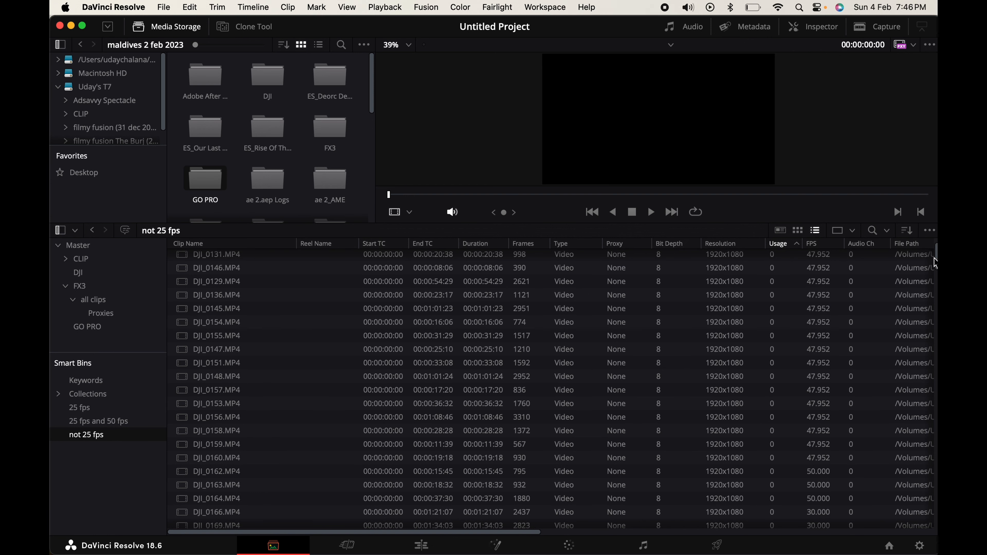
{"action": "left_click_drag", "start_coordinate": [937, 264], "coordinate": [937, 296]}
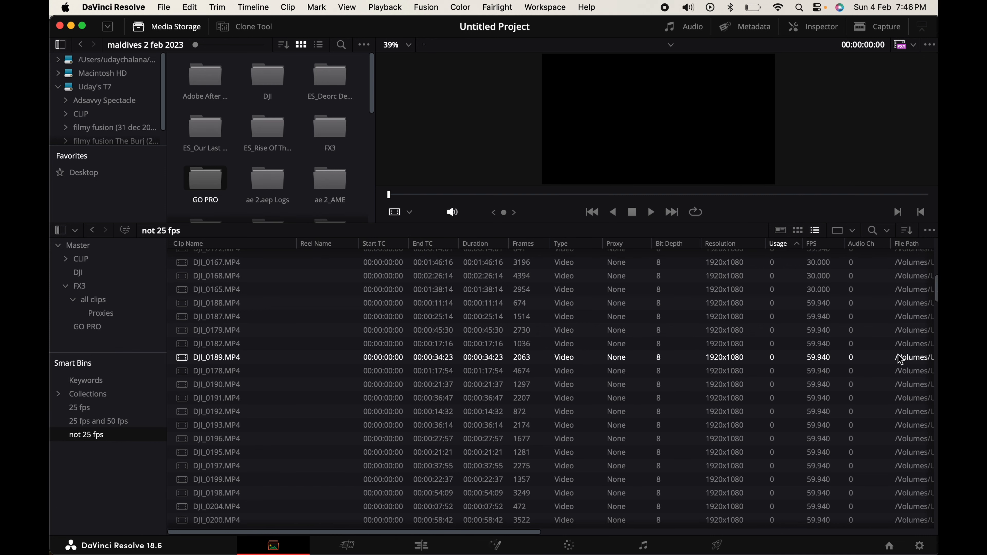
{"action": "scroll", "coordinate": [896, 365], "scroll_direction": "down", "scroll_amount": 5}
{"action": "scroll", "coordinate": [895, 363], "scroll_direction": "down", "scroll_amount": 10}
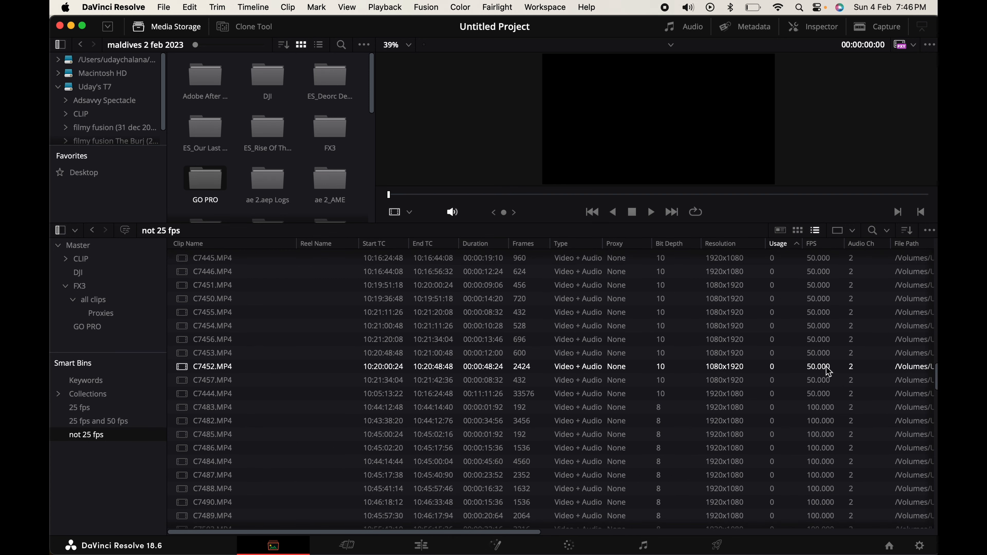
{"action": "scroll", "coordinate": [722, 334], "scroll_direction": "down", "scroll_amount": 10}
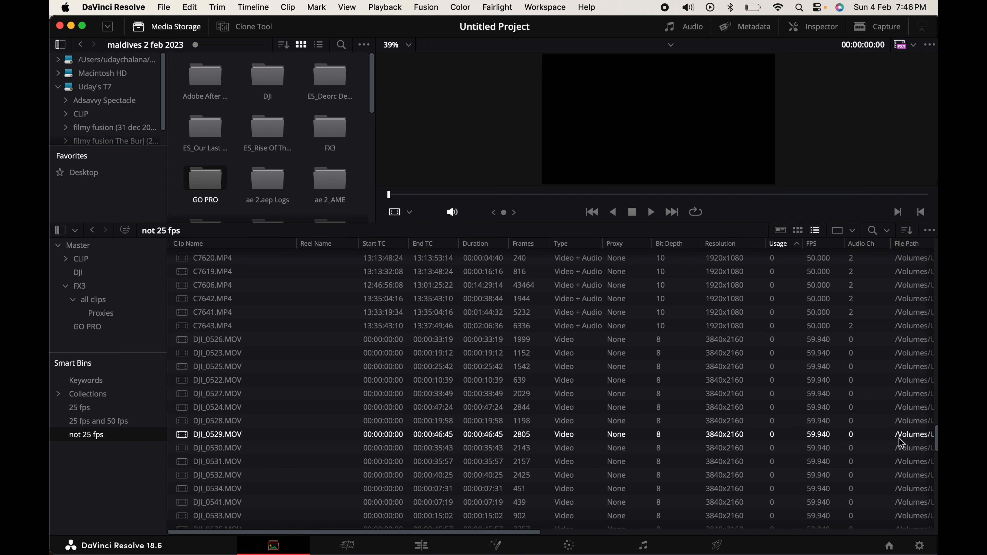
{"action": "scroll", "coordinate": [823, 492], "scroll_direction": "down", "scroll_amount": 10}
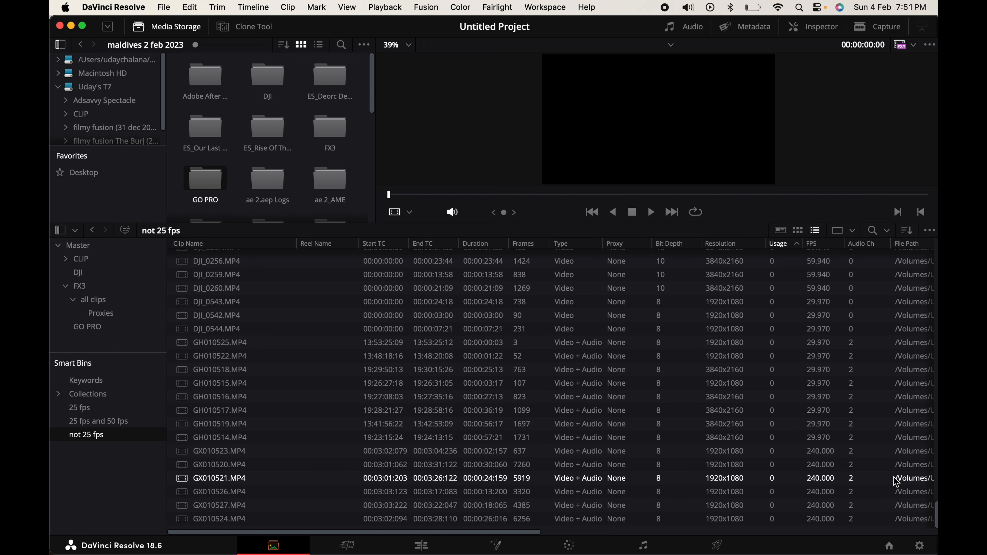
{"action": "scroll", "coordinate": [896, 482], "scroll_direction": "up", "scroll_amount": 15}
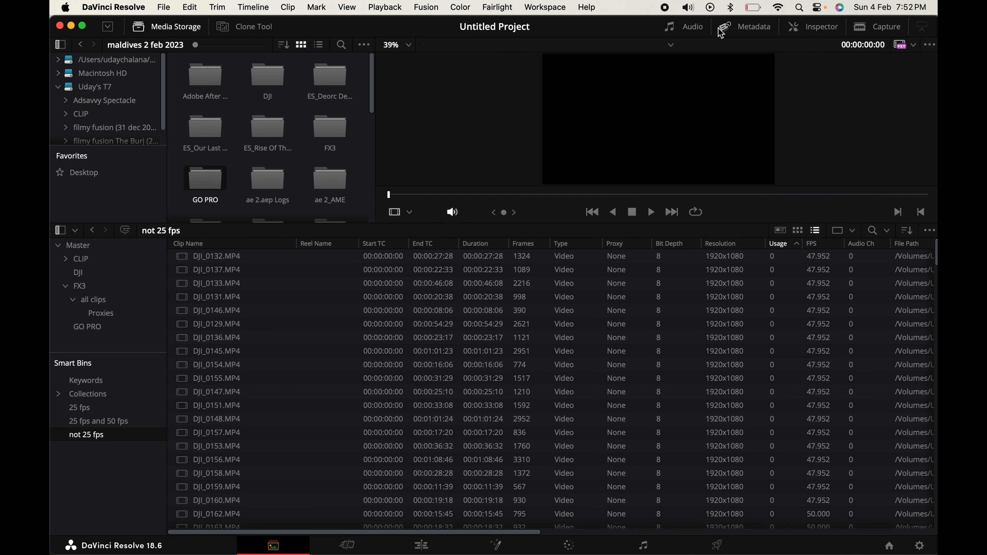